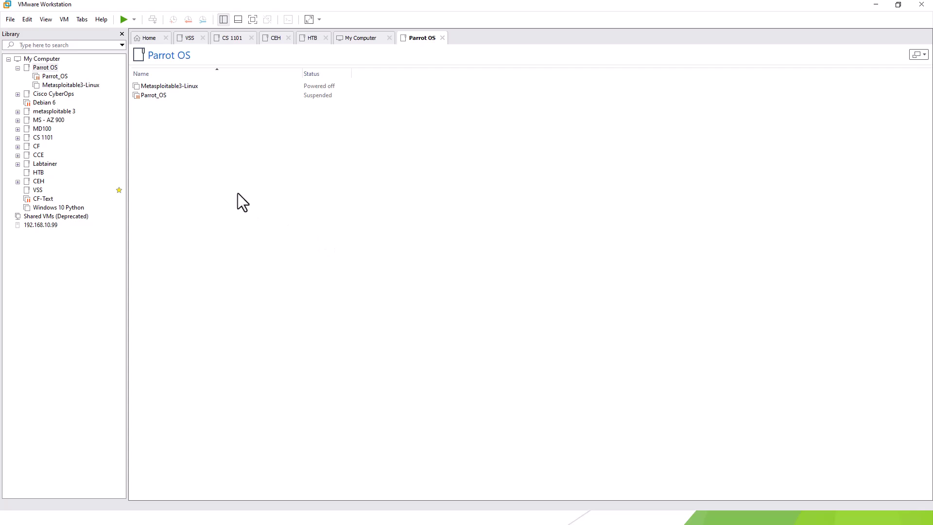
Start a Typical new virtual machine using the Windows10PRO.iso installer image.
click(10, 21)
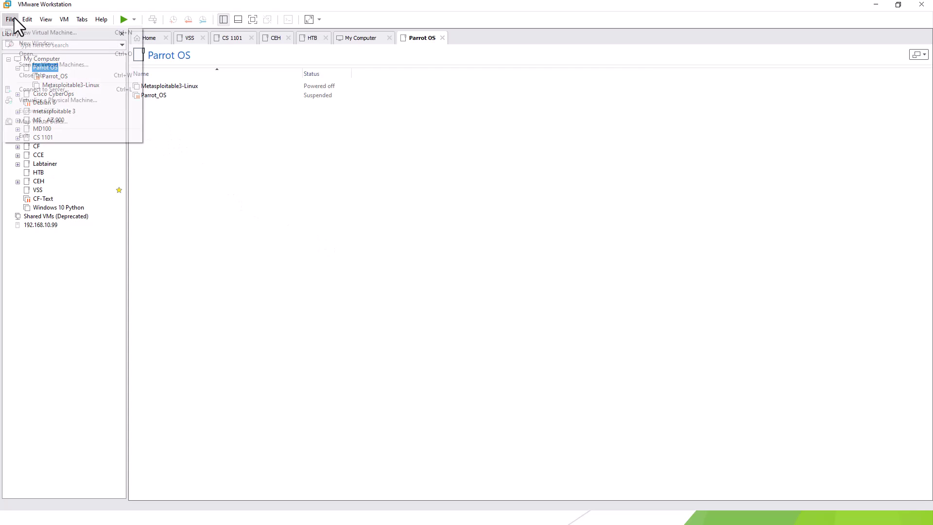
click(22, 31)
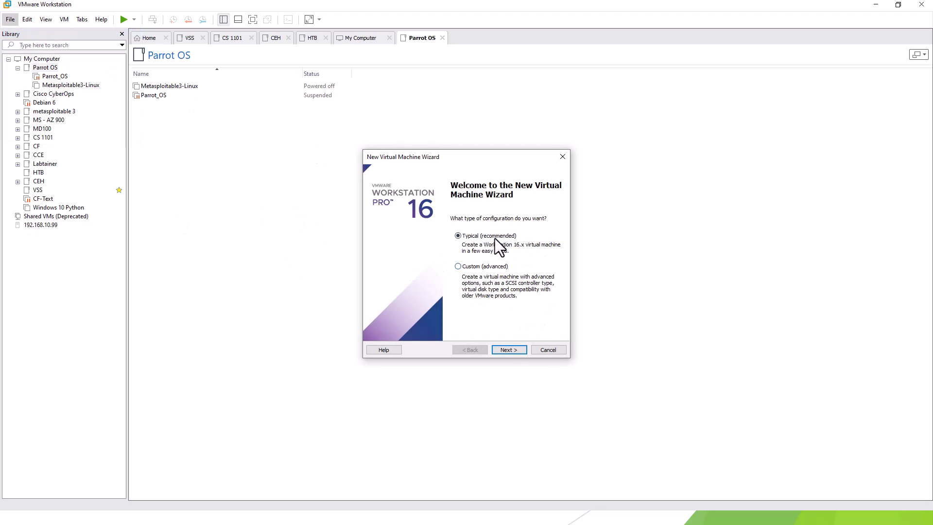
click(507, 346)
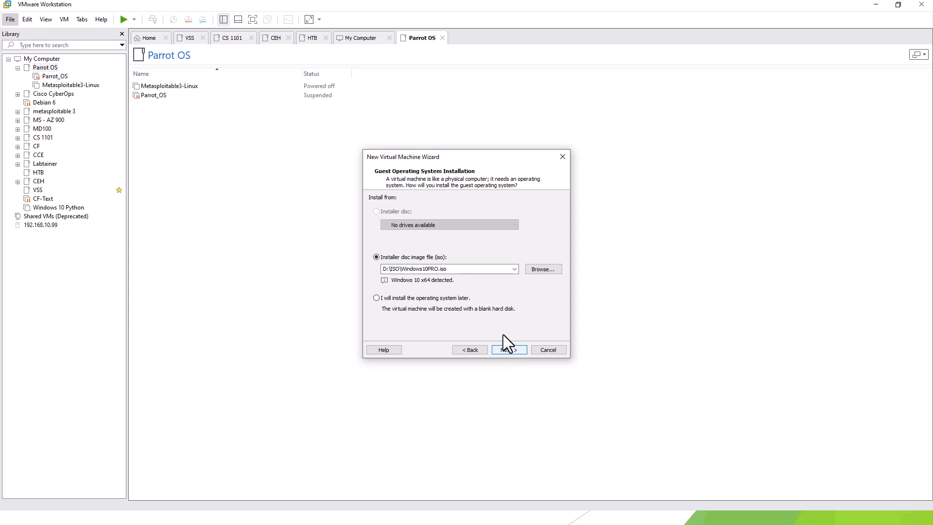
click(404, 270)
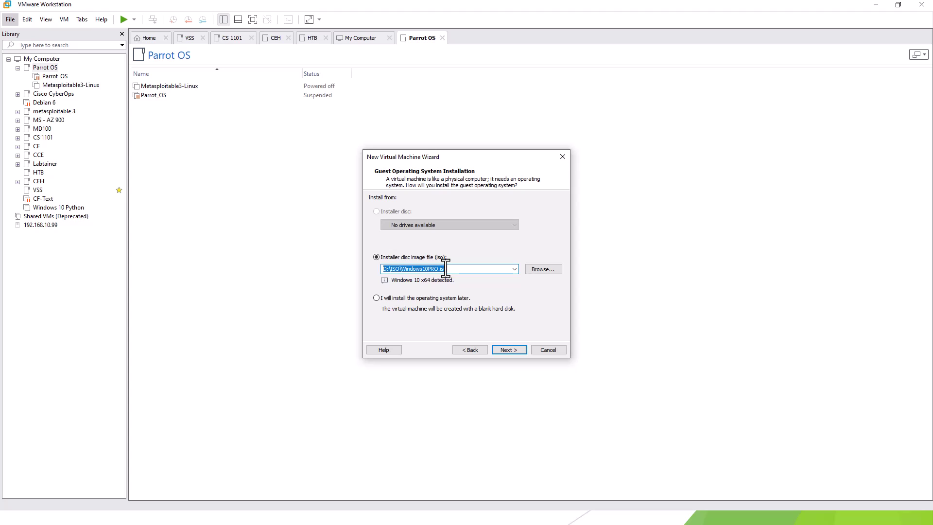
click(509, 347)
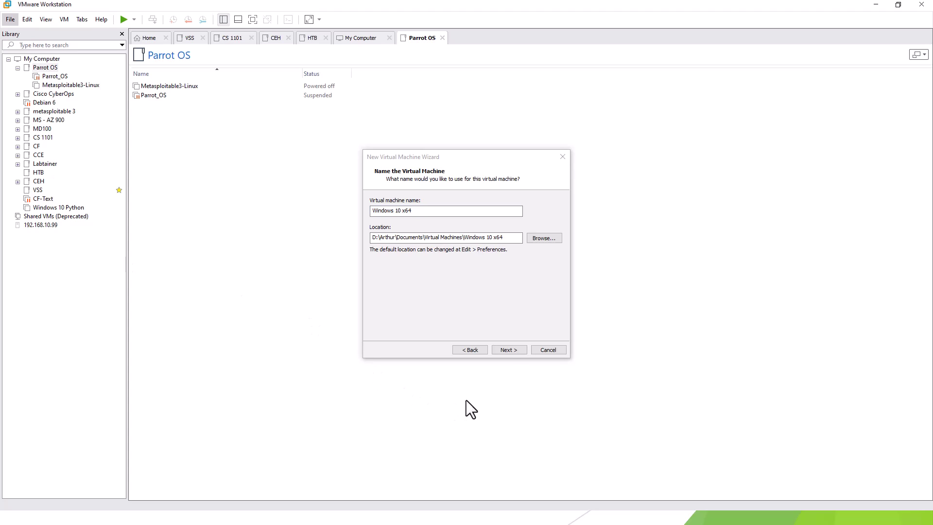
Name the VM 'Windows 10' and set its location to the Parrot OS project folder.
drag(520, 237, 371, 238)
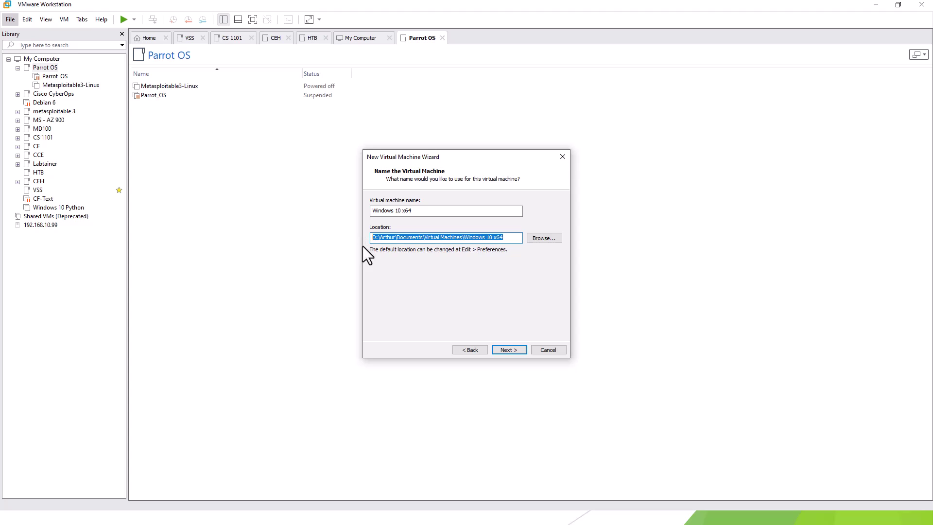
text(D:\VMs\Parrot OS - Project\Windows 10)
click(443, 210)
key(BackSpace)
key(BackSpace)
key(BackSpace)
key(BackSpace)
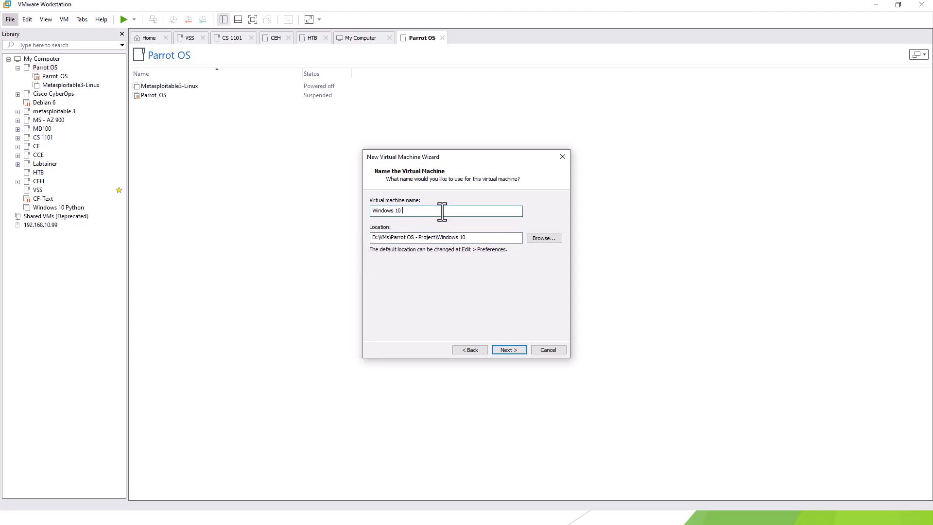
key(Left)
click(504, 346)
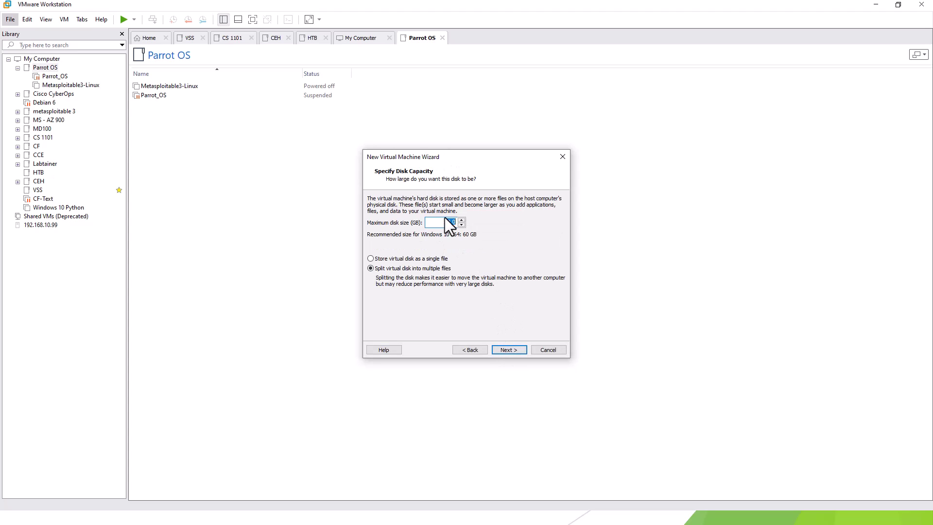
Keep the 60 GB split disk, raise memory to 4 GB, and create the VM.
click(512, 353)
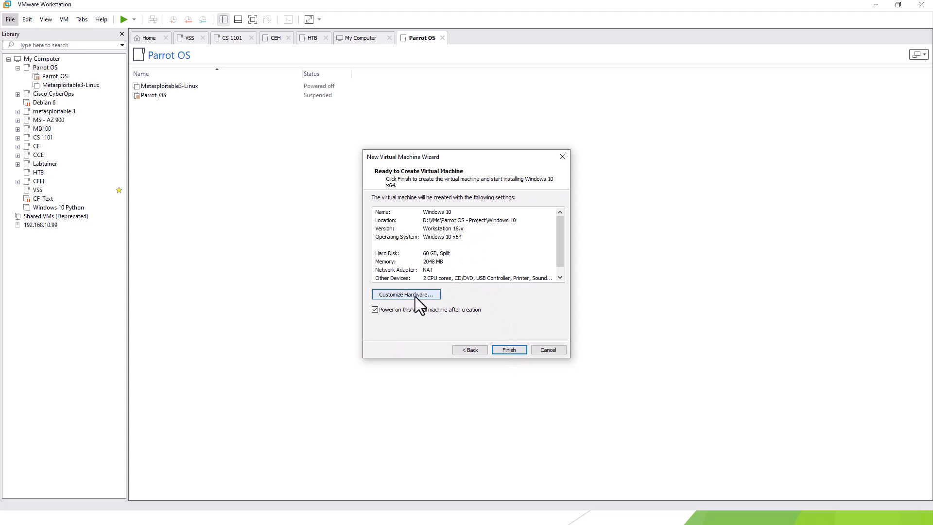
click(415, 296)
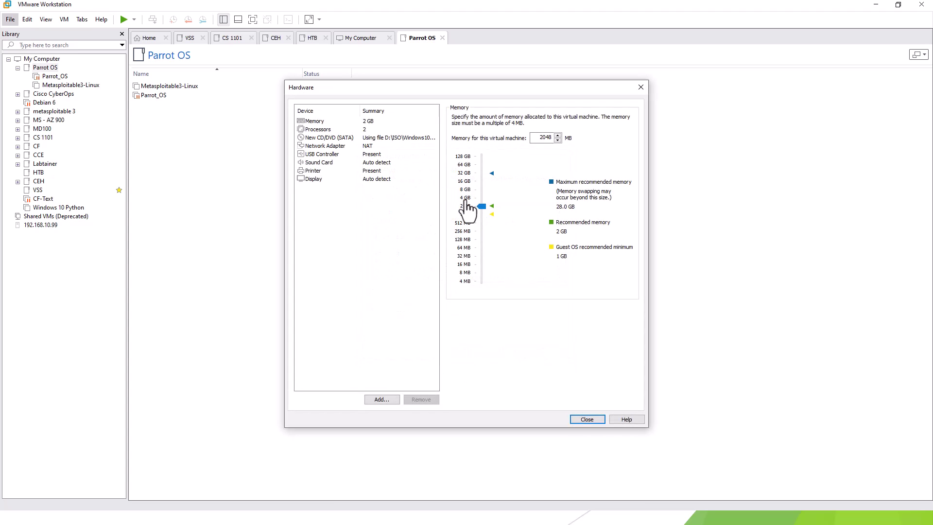
click(466, 197)
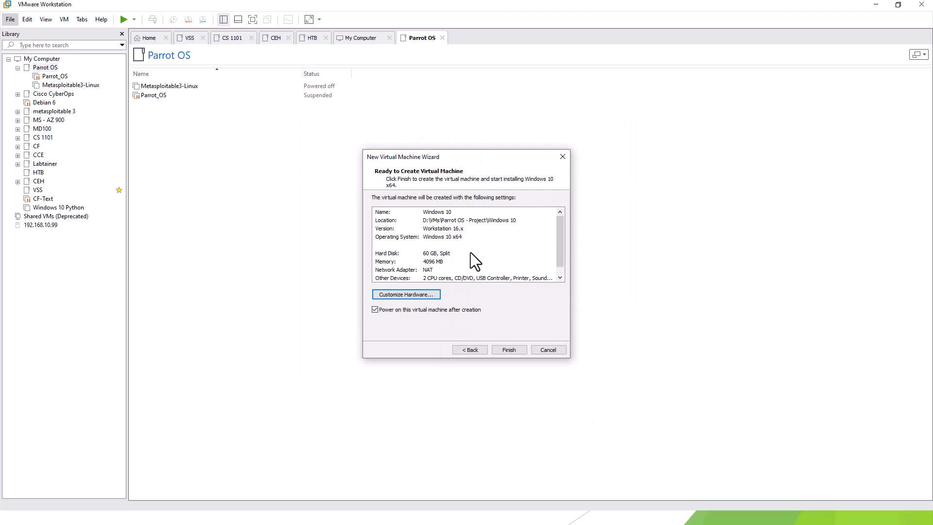
click(506, 348)
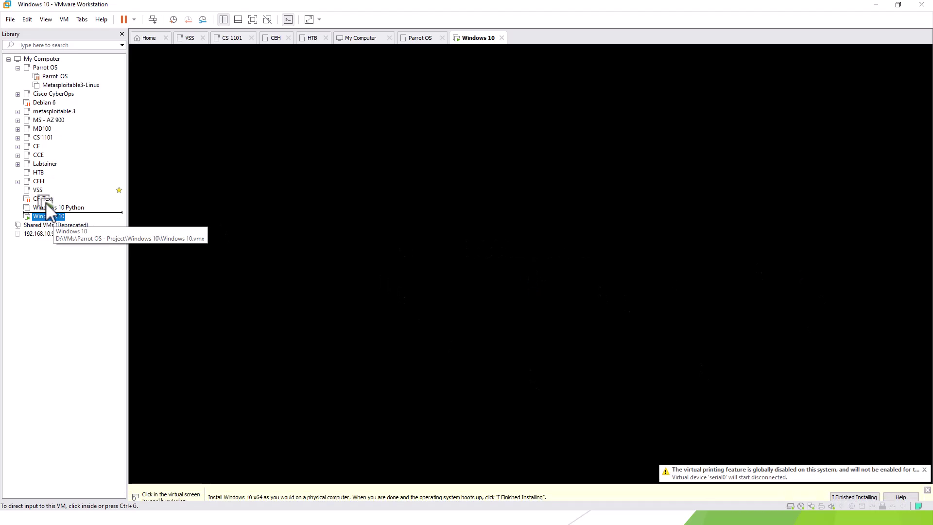
Move Windows 10 into the Parrot OS library folder and boot it from the installer DVD.
click(50, 68)
drag(51, 68, 53, 74)
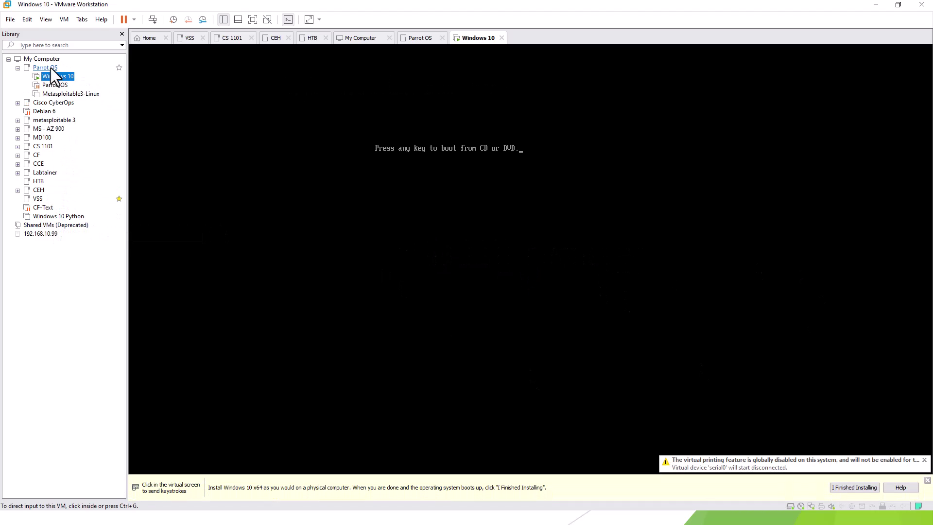
click(532, 194)
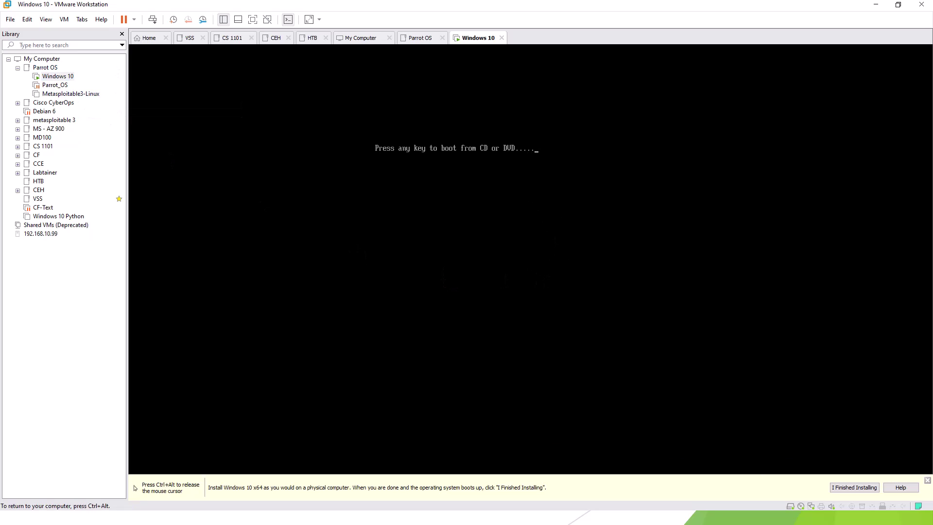
key(Return)
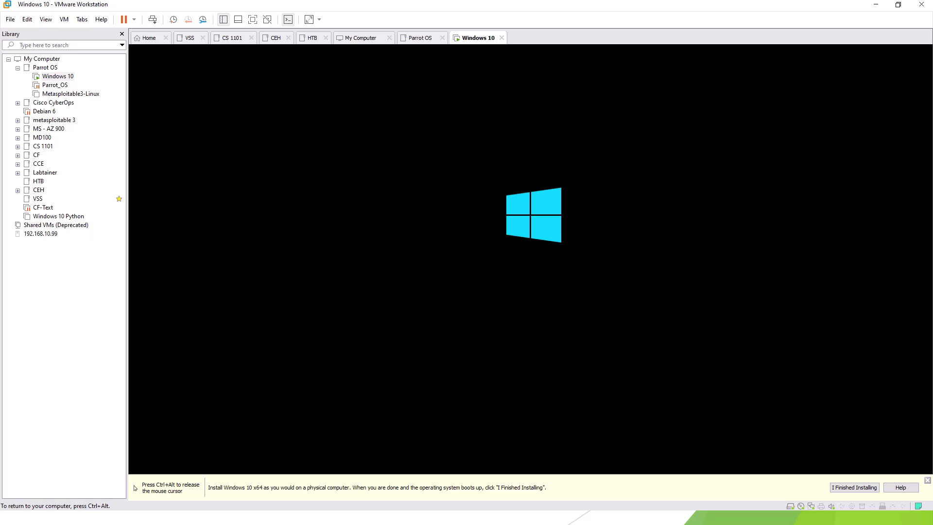
Dismiss the VMware installation hint bar and return input control to the VM.
key(ctrl+alt)
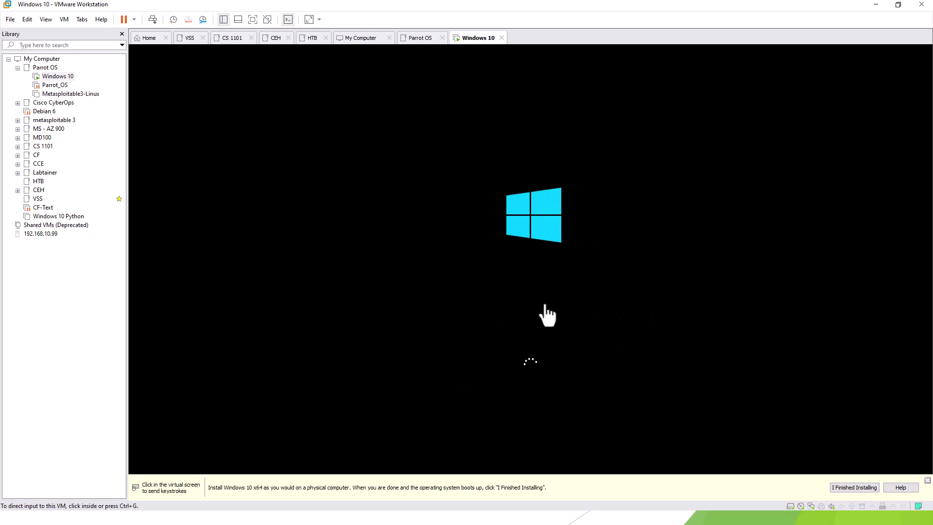
click(669, 330)
key(ctrl+alt)
click(927, 480)
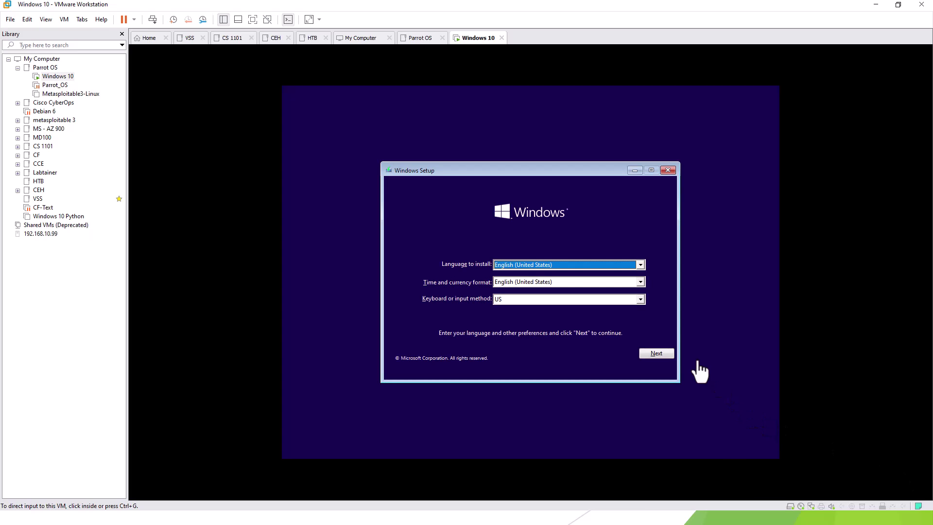
click(699, 371)
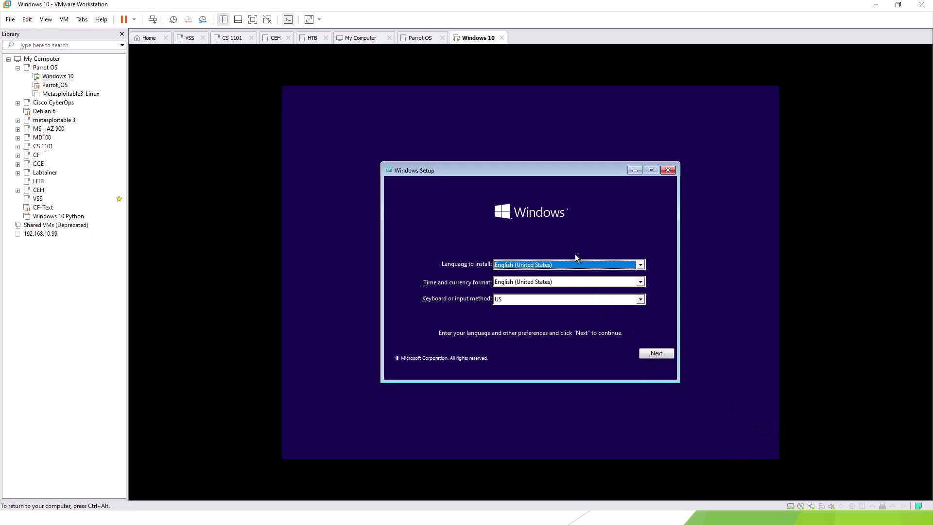
Keep English and US keyboard defaults, start the install, and skip the product key.
click(657, 354)
click(532, 276)
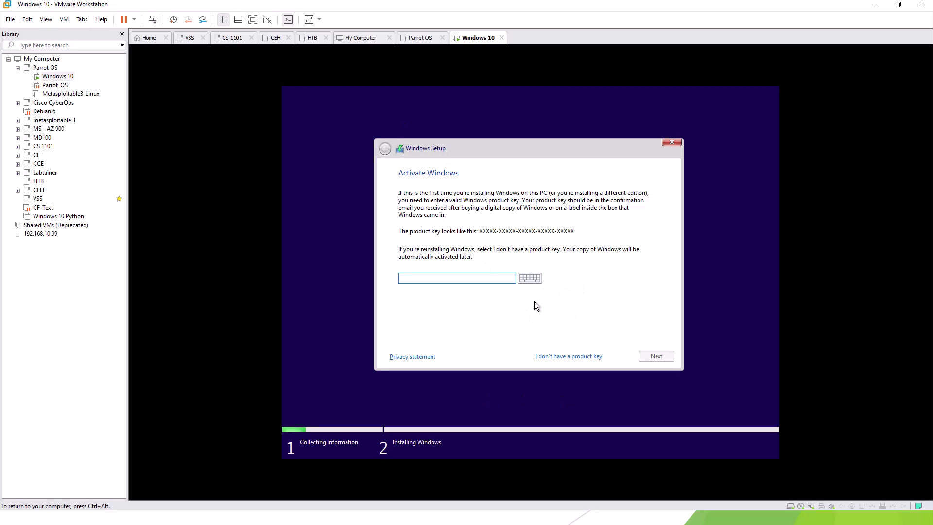
click(559, 359)
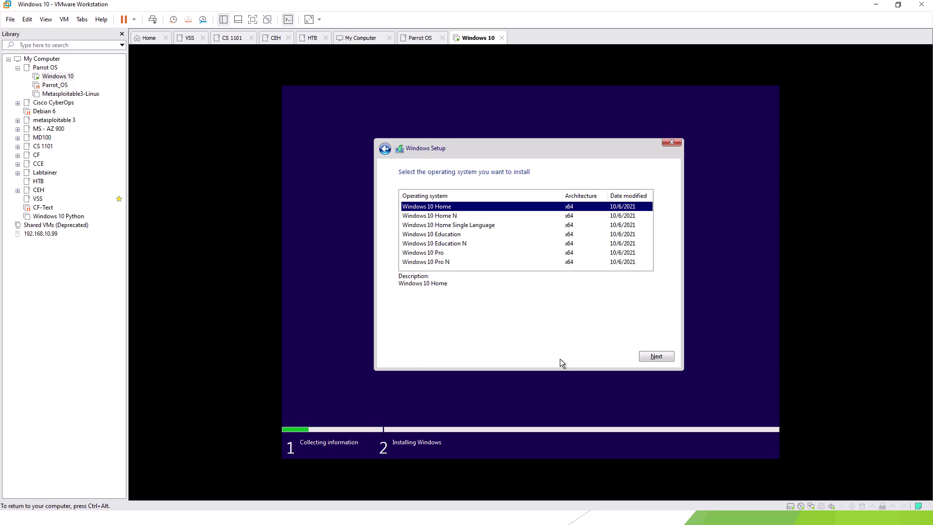
Select Windows 10 Pro, accept the license terms, and choose a Custom installation.
click(444, 253)
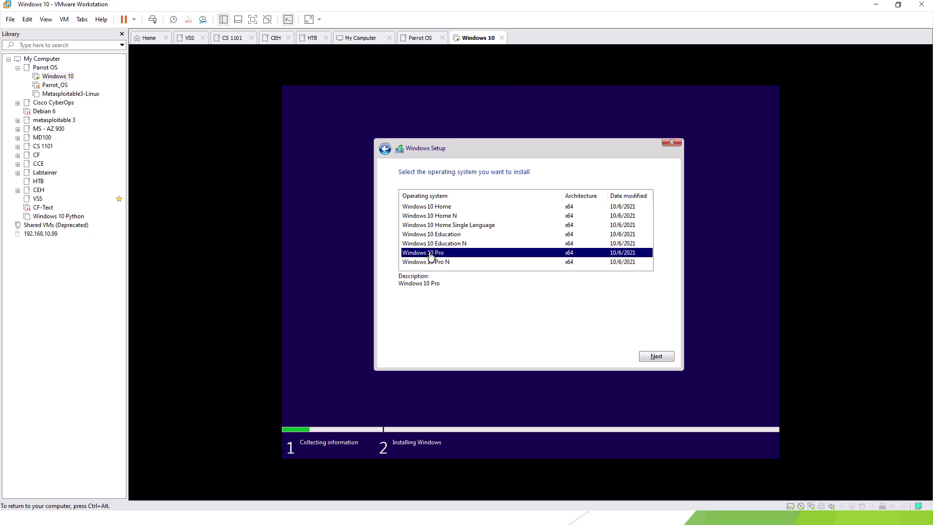
click(651, 355)
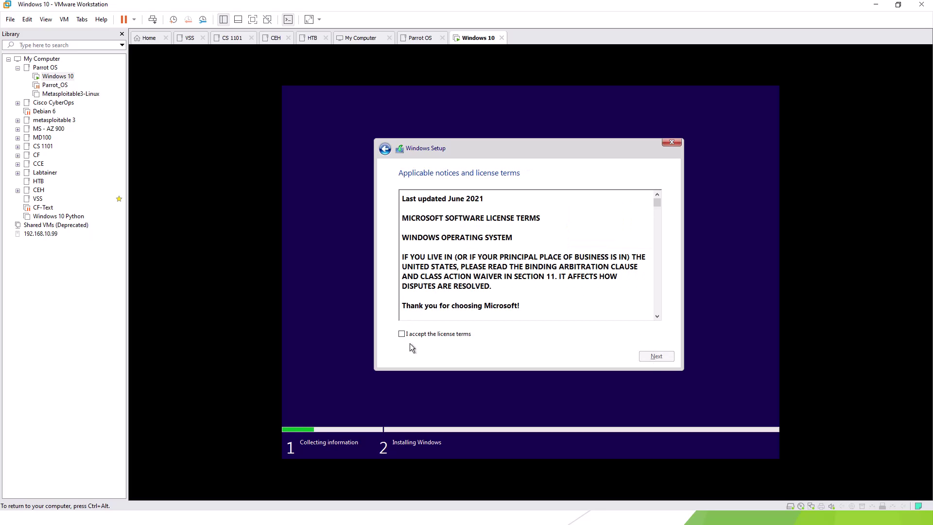
click(410, 335)
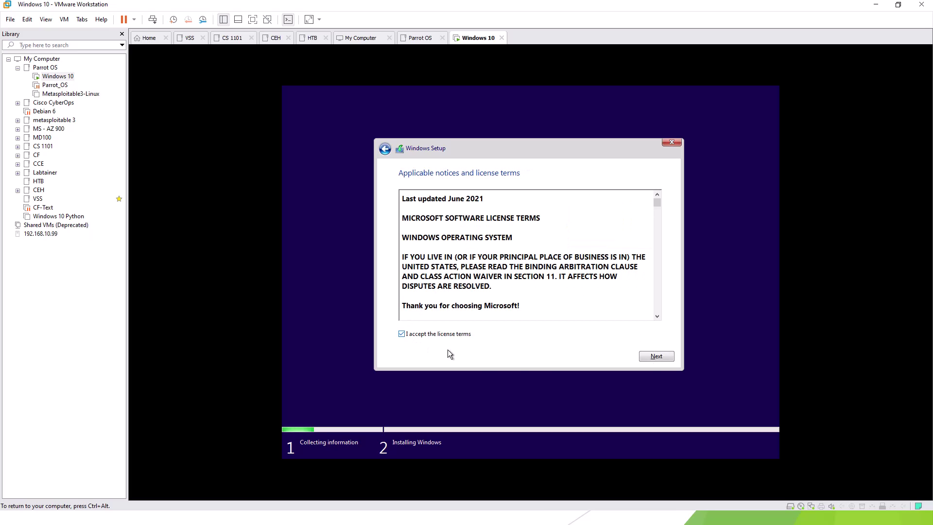
click(661, 357)
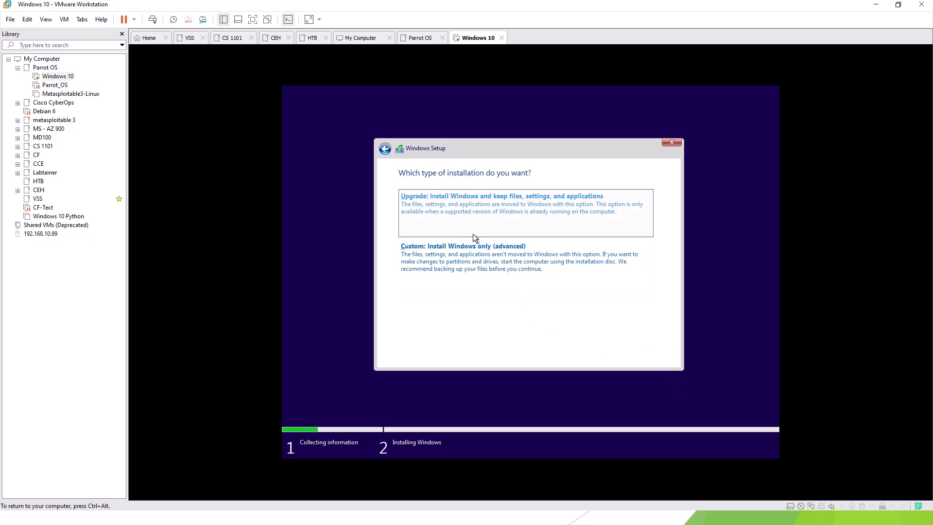
click(456, 256)
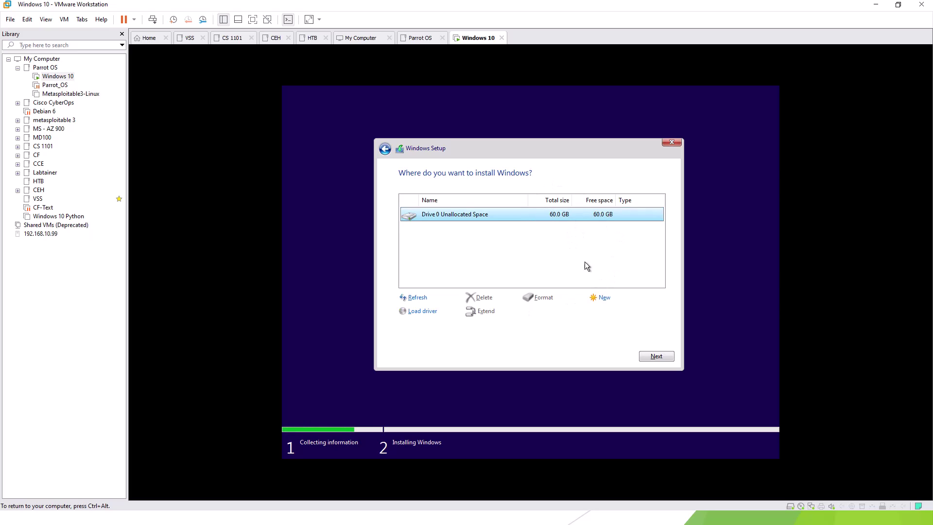
Install Windows onto Drive 0's 60 GB unallocated space.
click(654, 355)
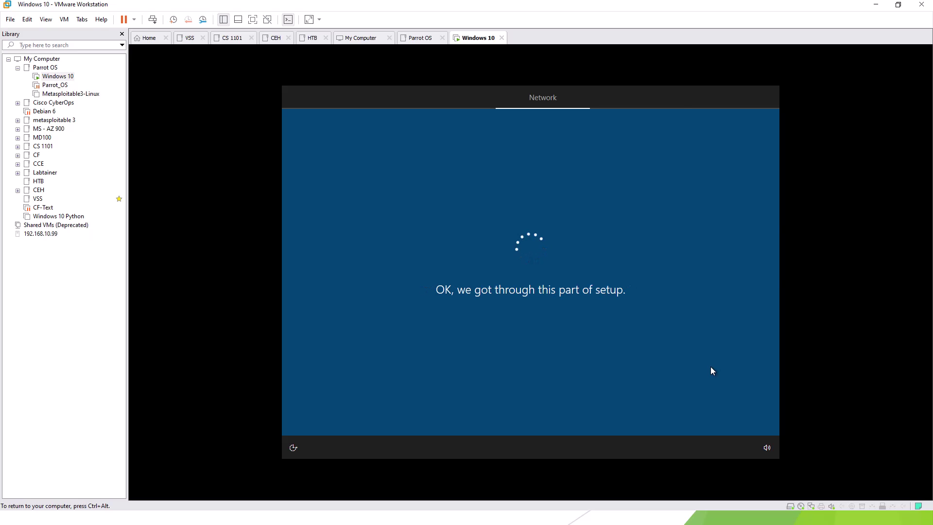
Continue with limited network setup, confirm United States region and US keyboard, and skip a second layout.
click(319, 413)
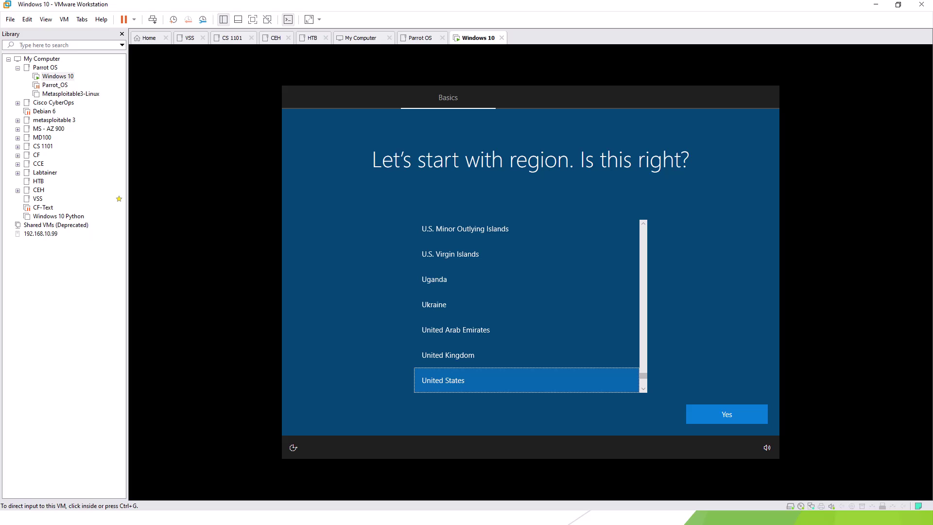
click(734, 409)
click(734, 411)
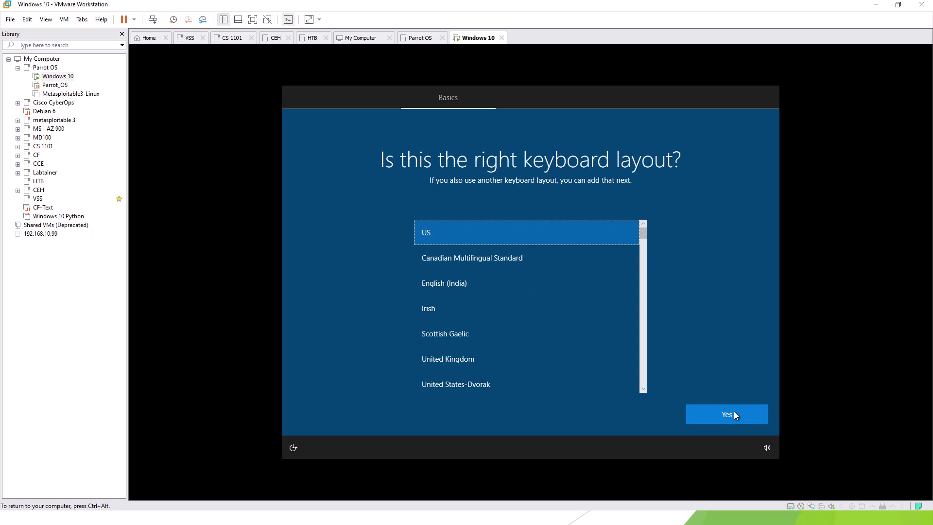
click(734, 411)
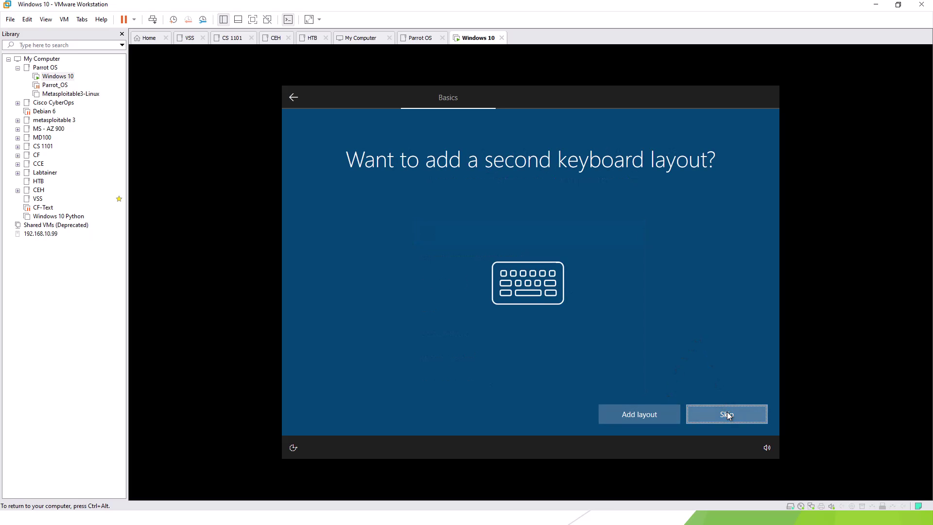
click(726, 408)
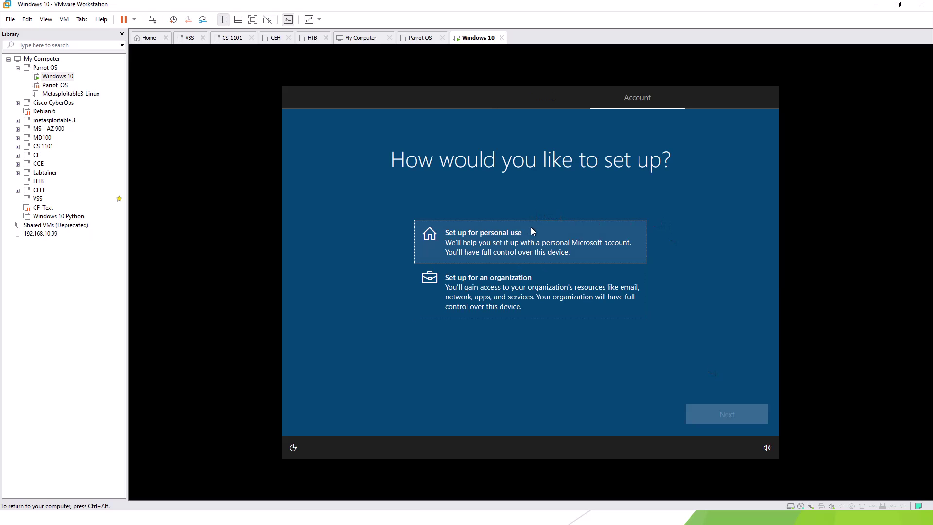
Choose personal use with an offline limited account, enter the account name, and leave the password blank.
click(532, 240)
click(717, 421)
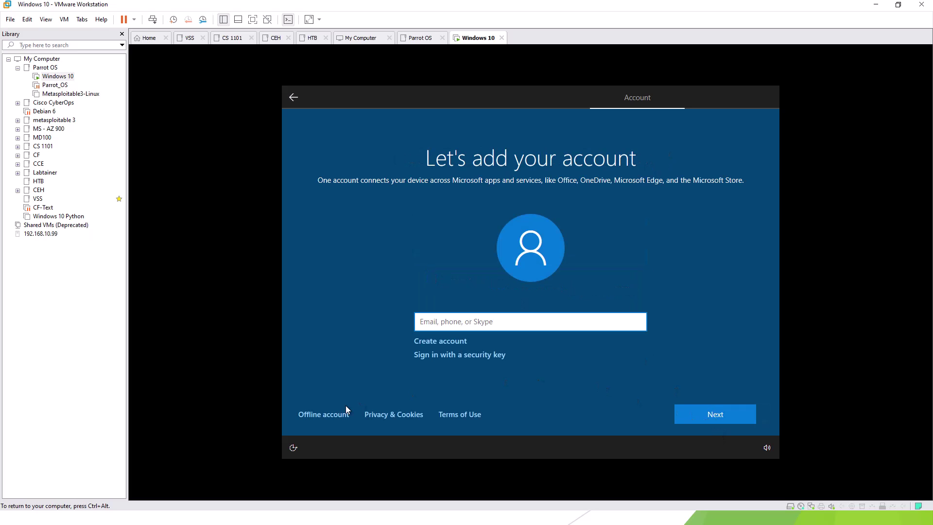
click(316, 412)
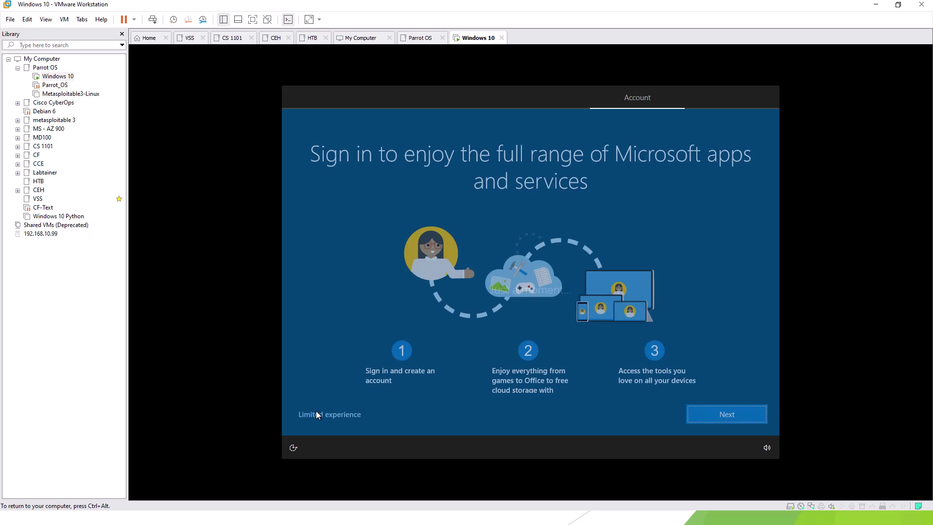
click(318, 413)
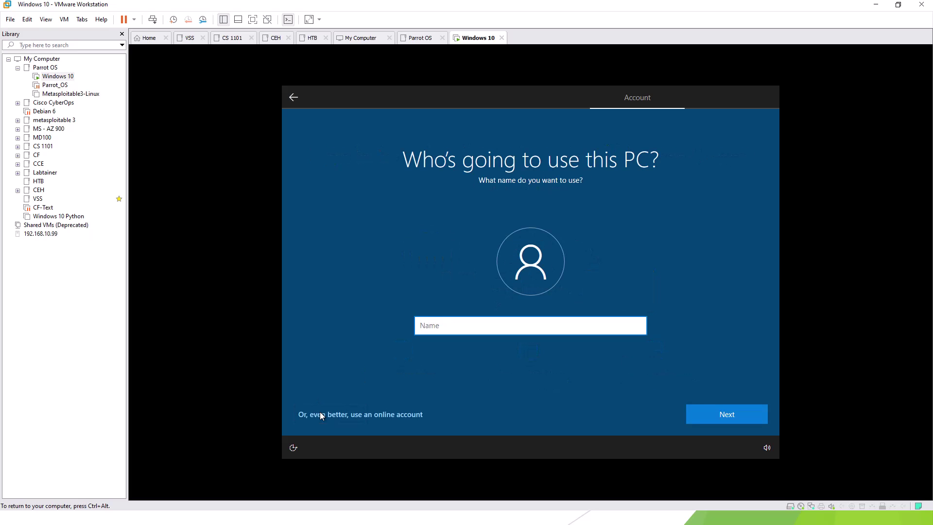
text(Arthur)
key(Return)
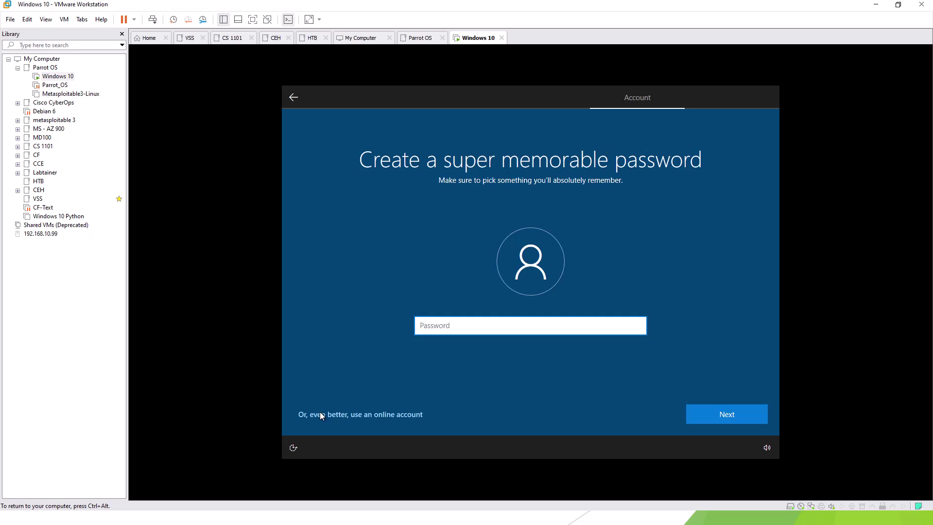
key(Return)
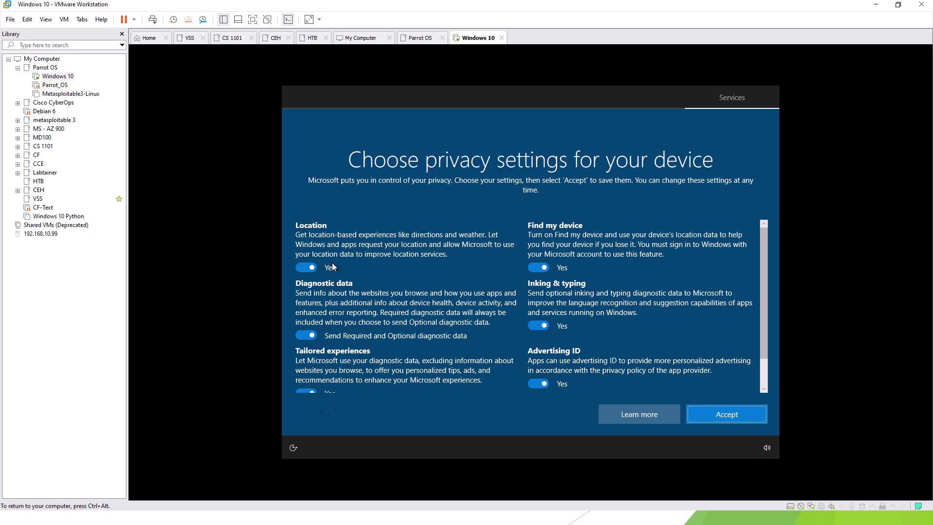
Accept the privacy settings, skip experience customization, and choose Not now for Cortana.
click(715, 417)
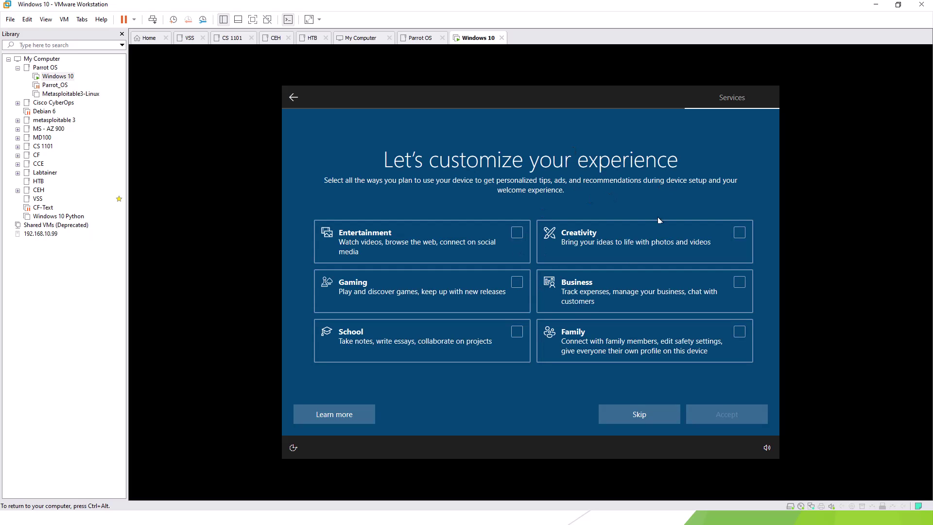
click(660, 412)
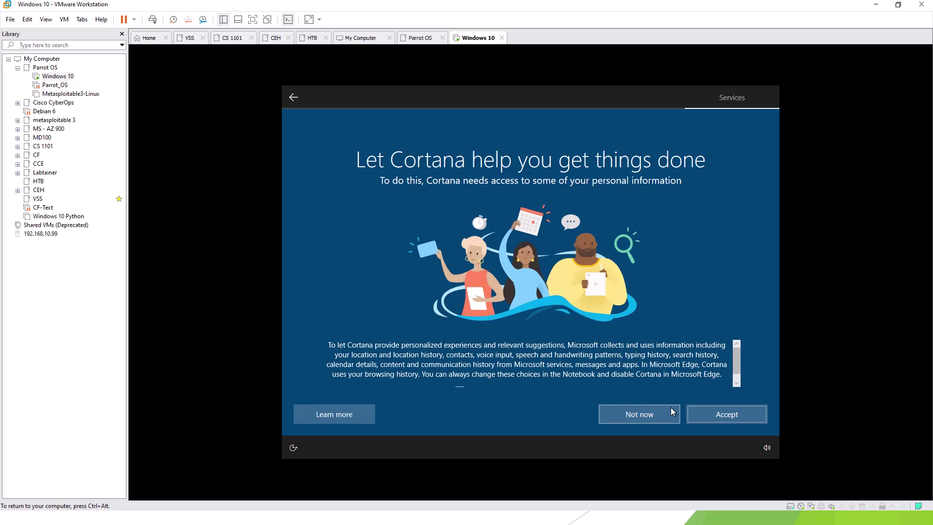
click(651, 415)
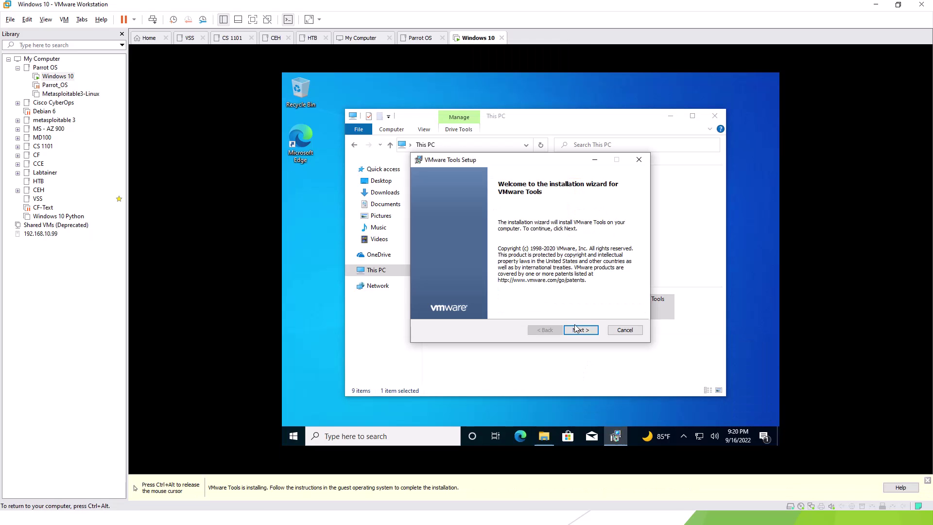
Respond to the VMware Tools prompt, enter the password twice, and dismiss the display driver notification.
click(578, 329)
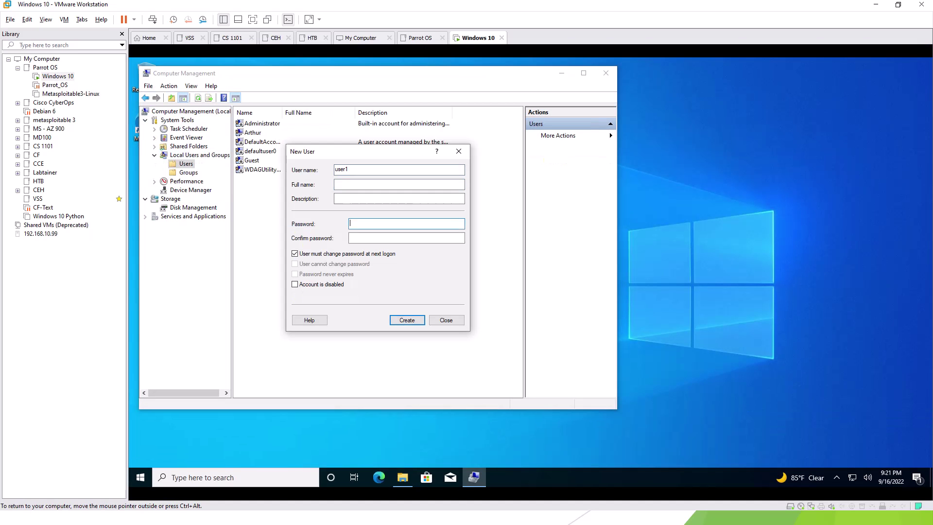
text(Password1)
key(Tab)
text(Password1)
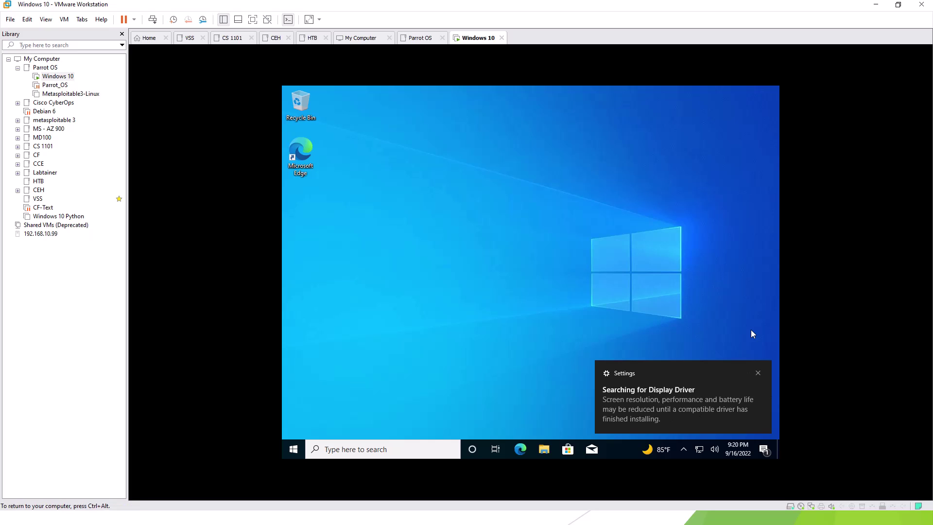
click(758, 372)
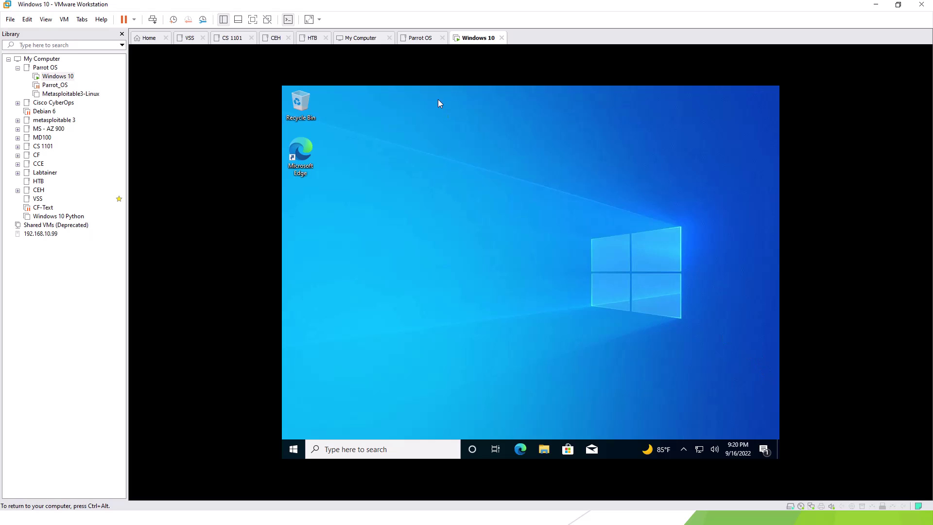
Choose Install VMware Tools from the Windows 10 tab's menu to mount the disc.
right_click(472, 38)
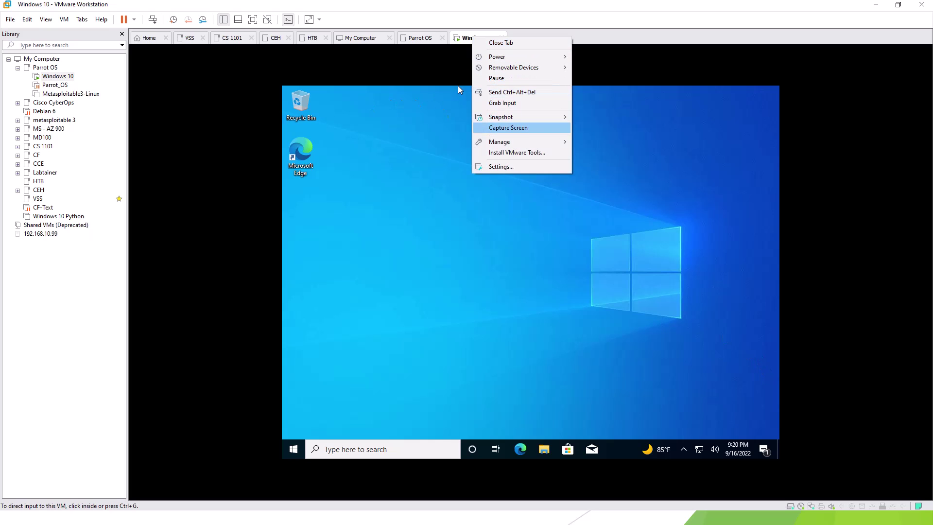
key(Down)
key(Down)
key(Return)
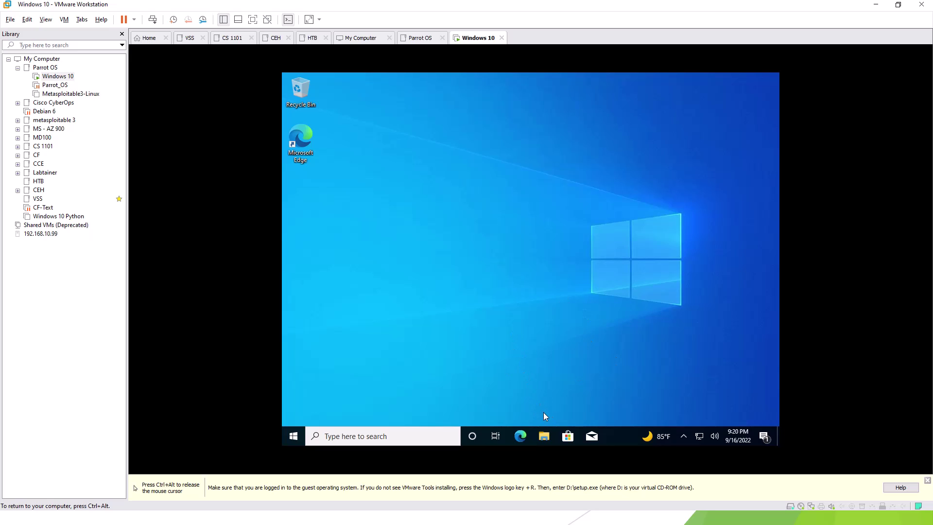
Run the VMware Tools disc from DVD drive D: under This PC and approve the UAC prompt.
click(545, 437)
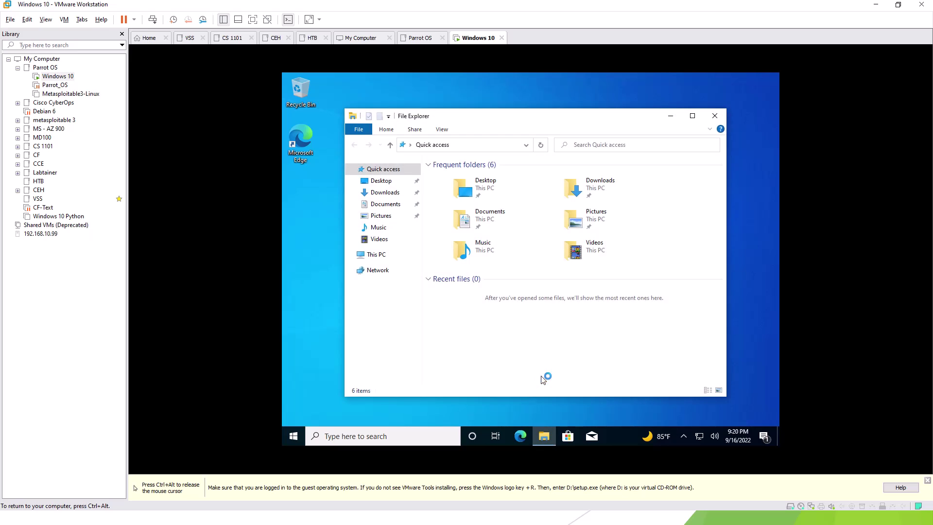
click(371, 255)
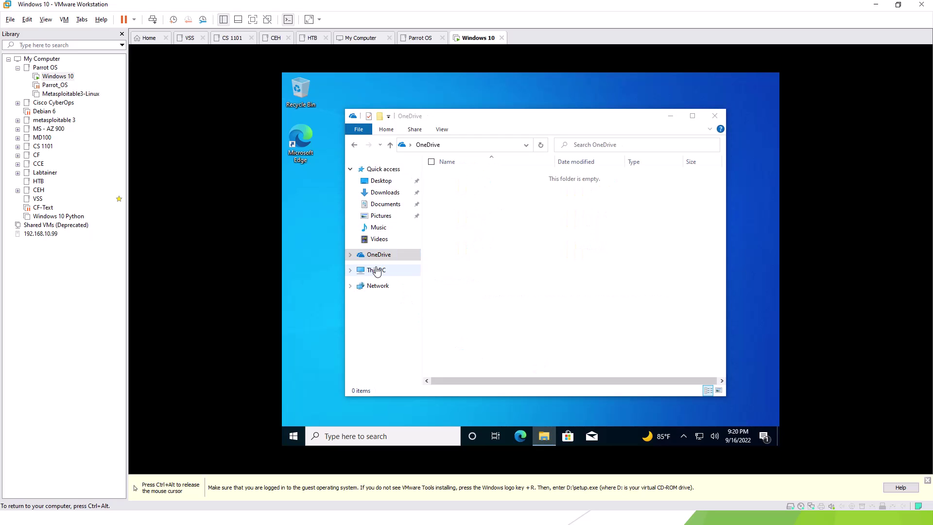
click(377, 270)
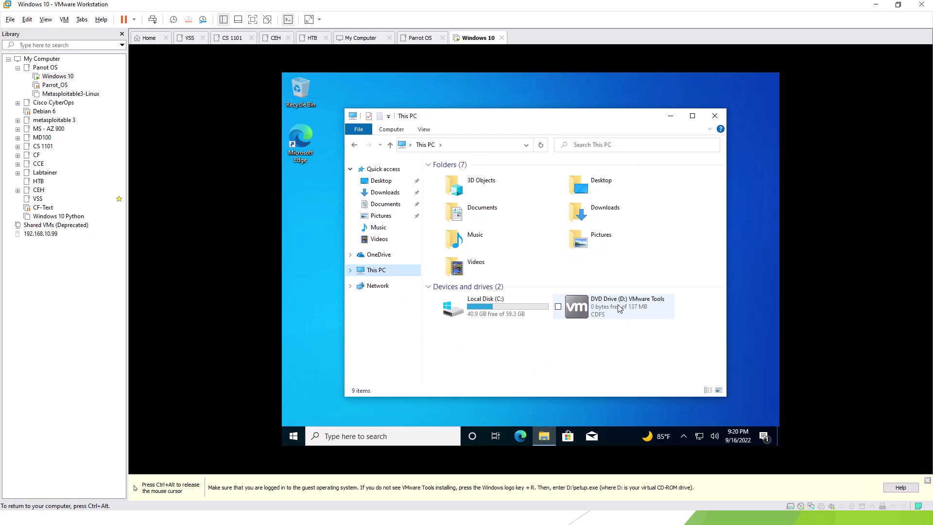
double_click(618, 305)
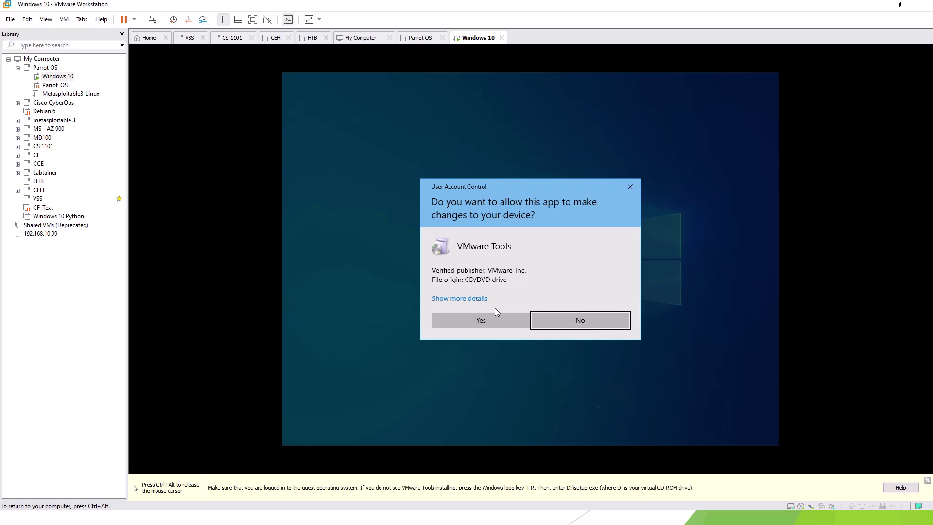
click(494, 314)
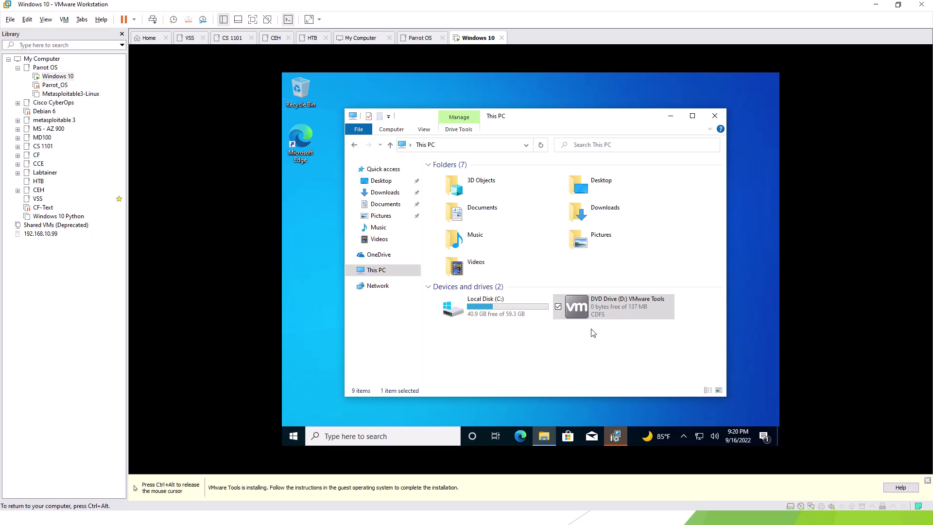
Install VMware Tools with the Typical setup type and answer the restart prompt.
click(616, 437)
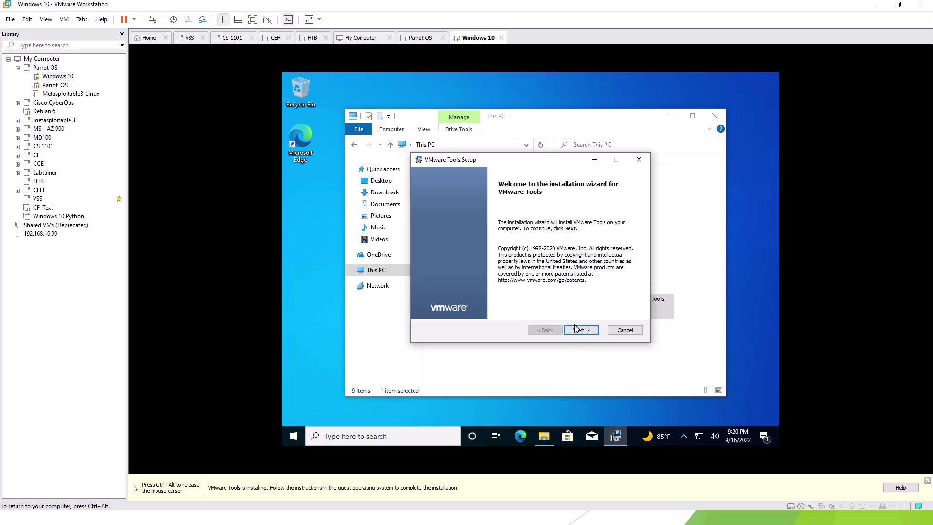
click(576, 330)
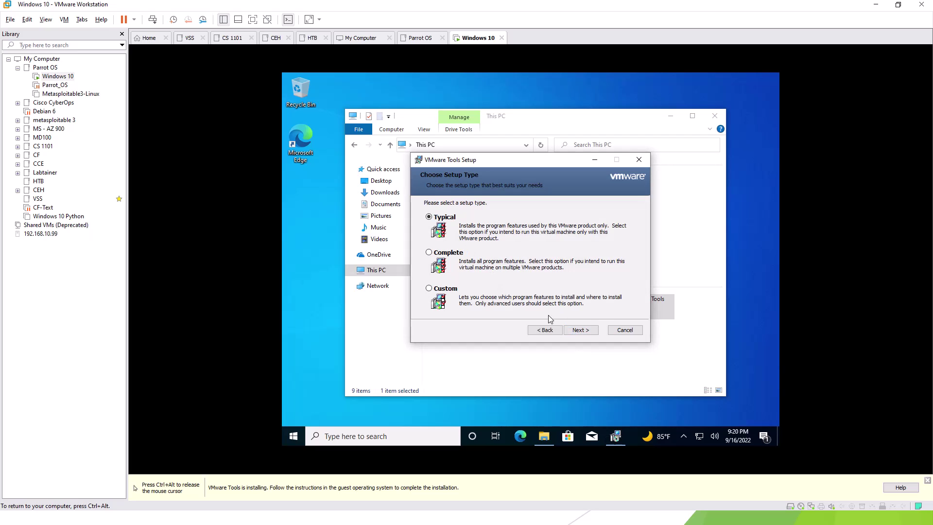
click(578, 330)
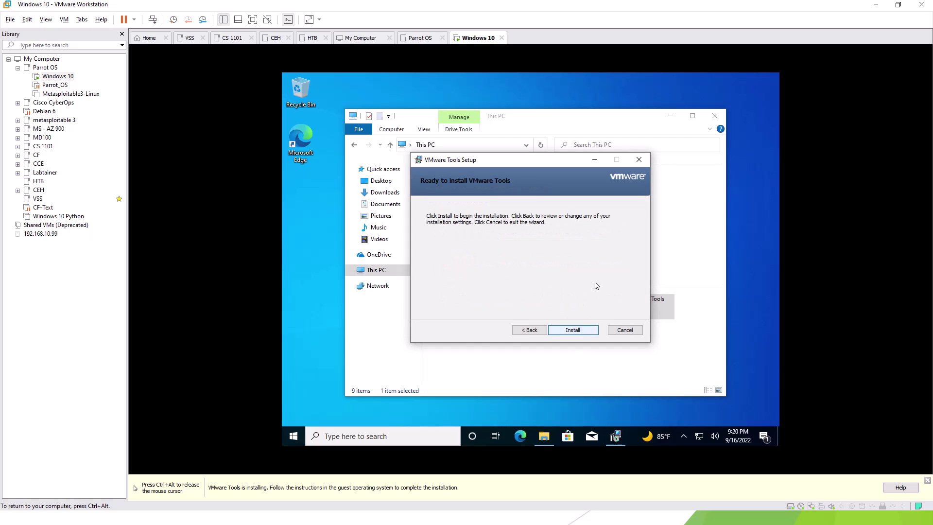
click(578, 330)
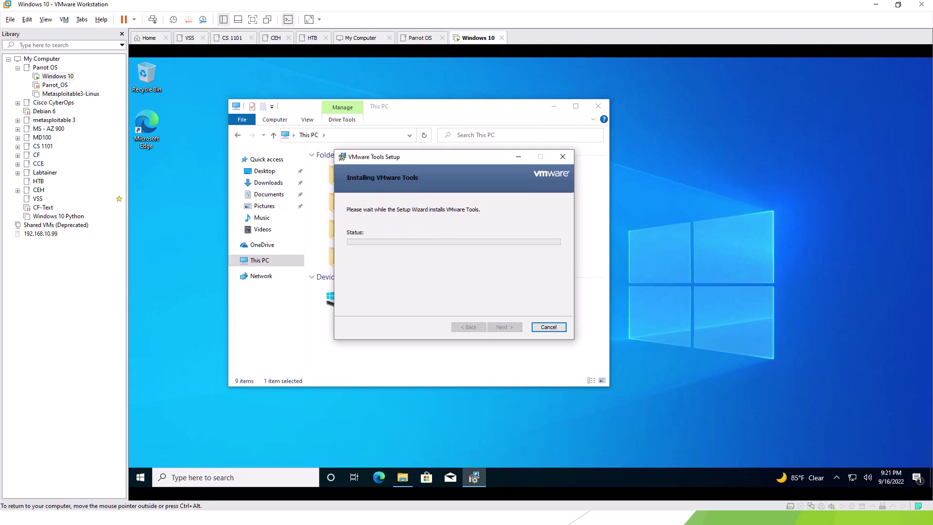
key(Return)
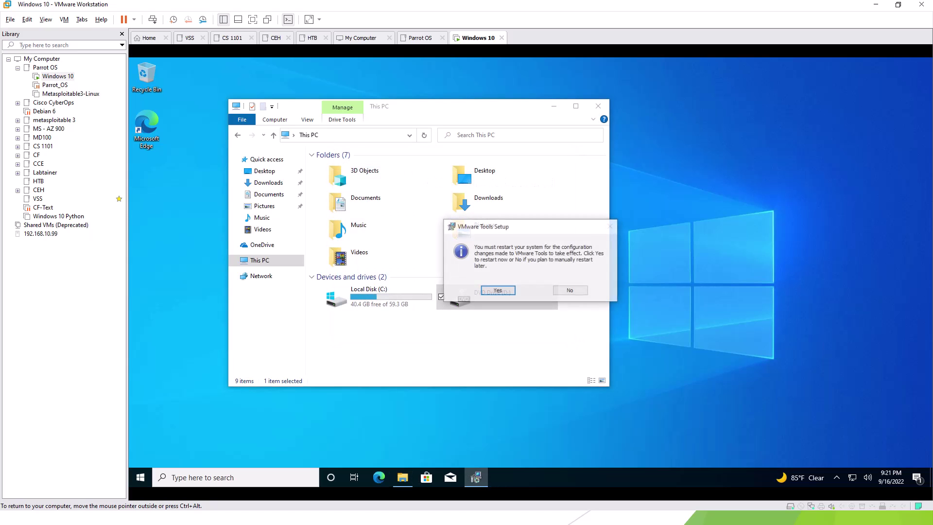
key(Return)
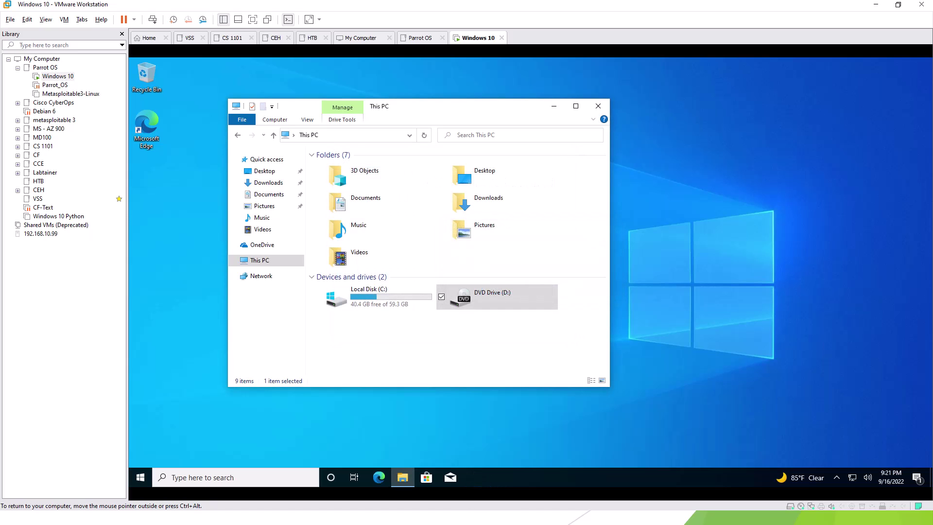
Open Computer Management via Manage in This PC's context menu.
key(shift+F10)
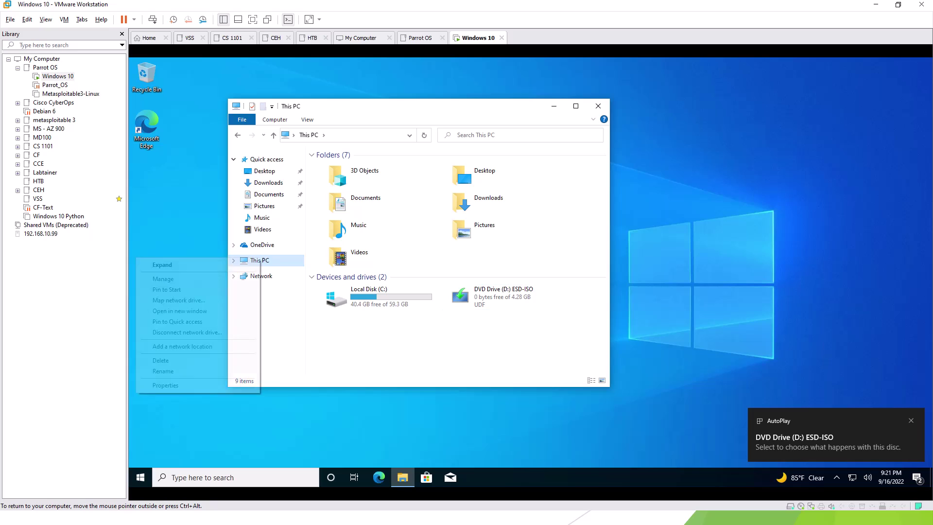
key(Escape)
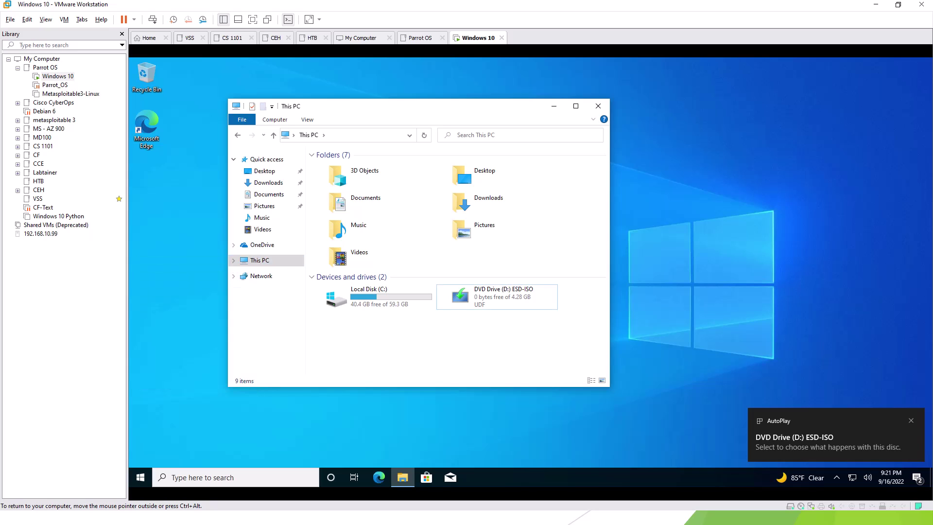
key(shift+F10)
key(Down)
key(Return)
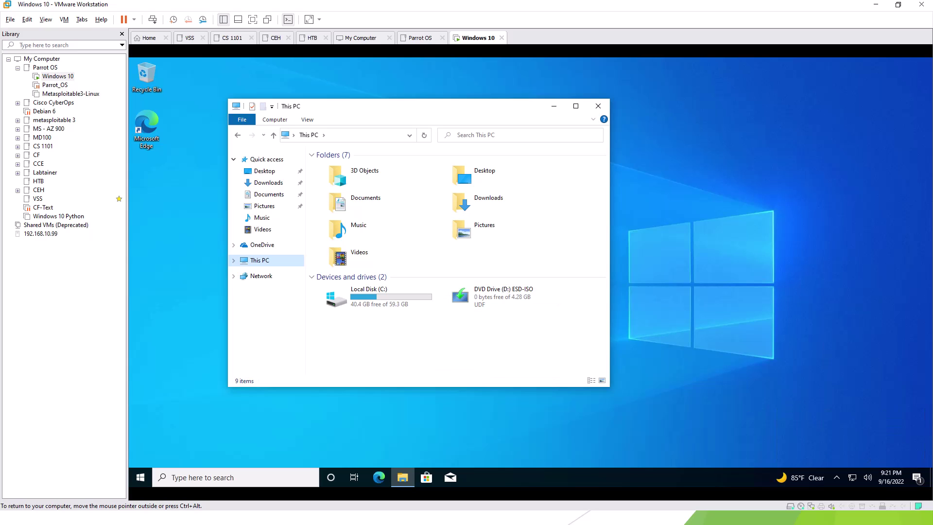
Open Local Users and Groups > Users and start a New User.
click(554, 106)
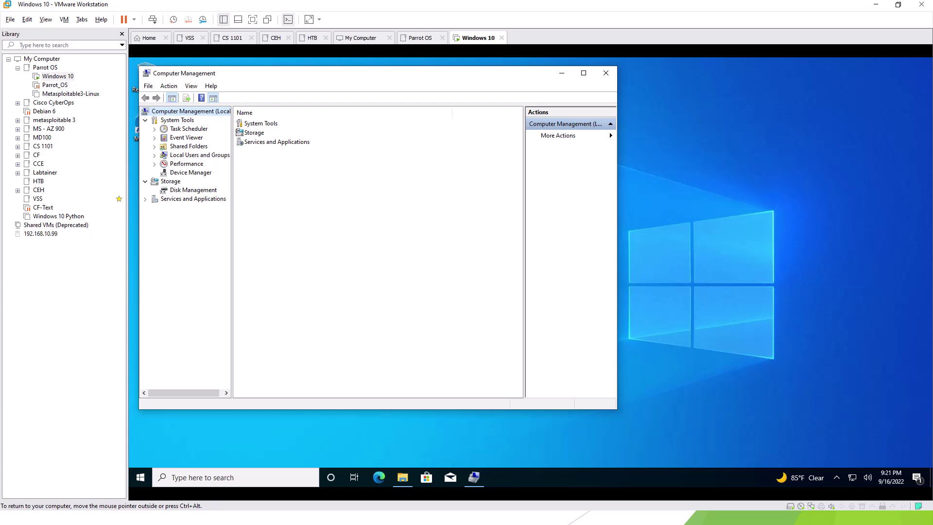
click(199, 154)
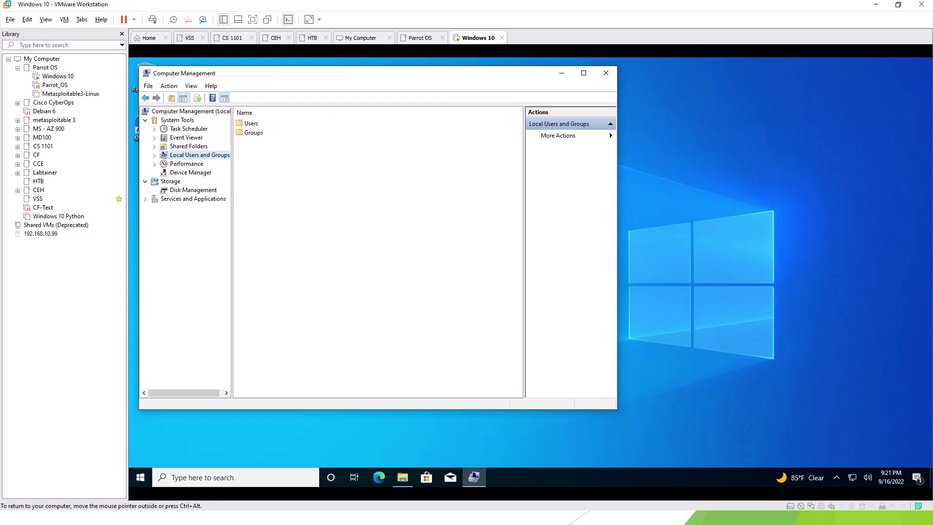
double_click(251, 123)
right_click(280, 215)
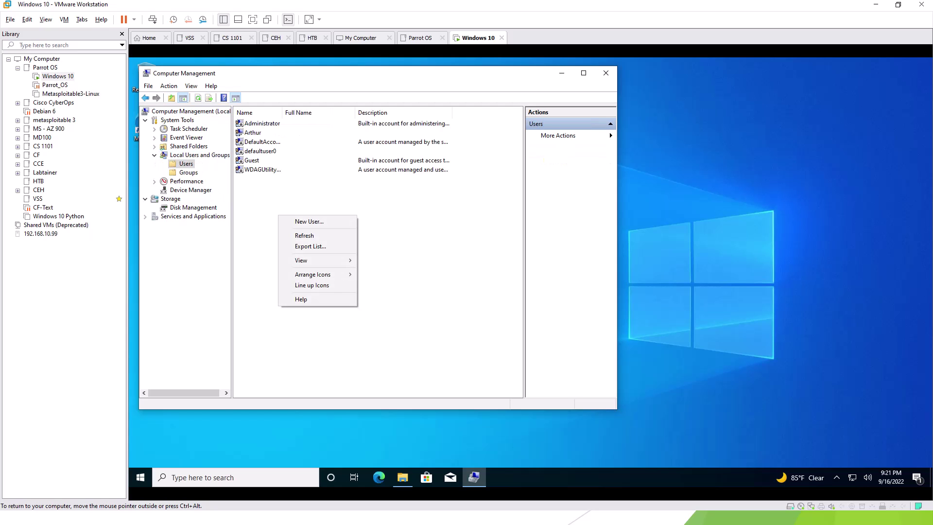
click(305, 219)
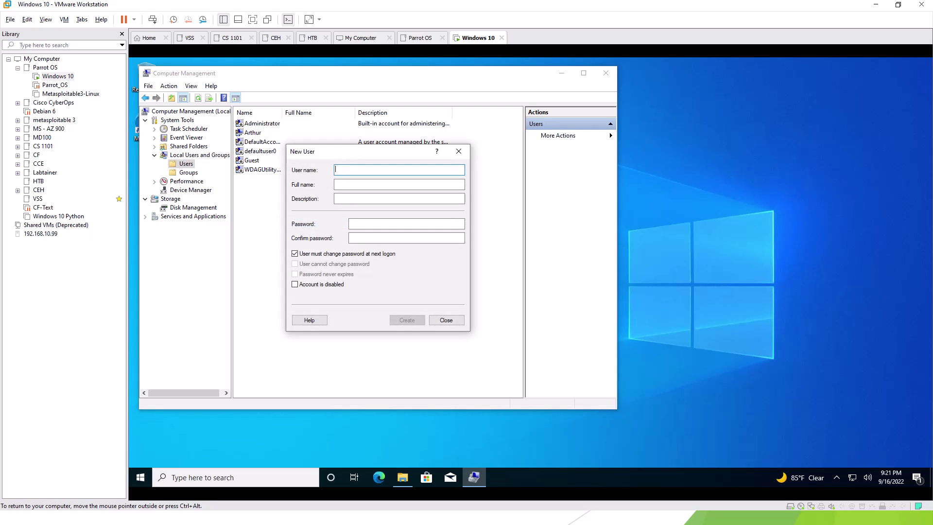
Enter the user name user1, then type and confirm its password.
text(user1)
key(Tab)
key(Tab)
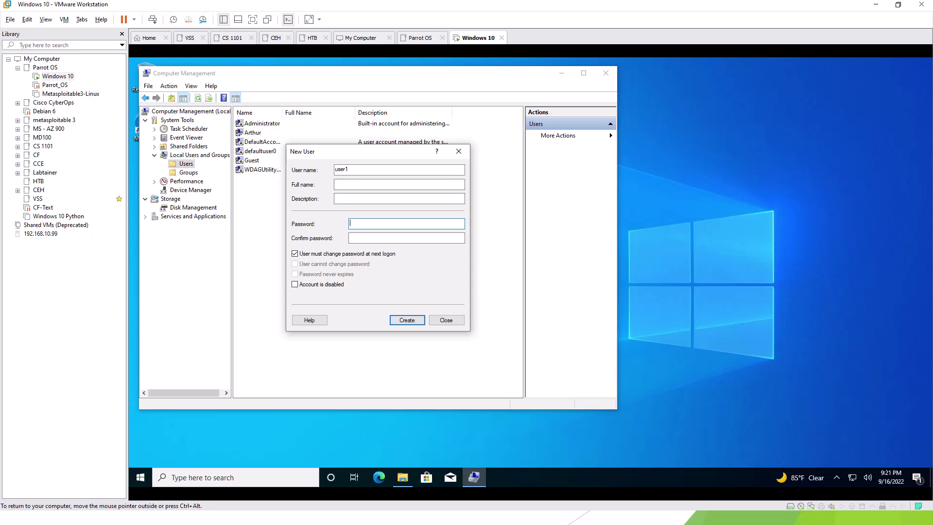
text(•••••••)
text(••)
key(Tab)
text(•)
text(•••)
text(1)
Untick must-change-at-next-logon, tick cannot change password and never expires, then create the account.
key(Tab)
key(space)
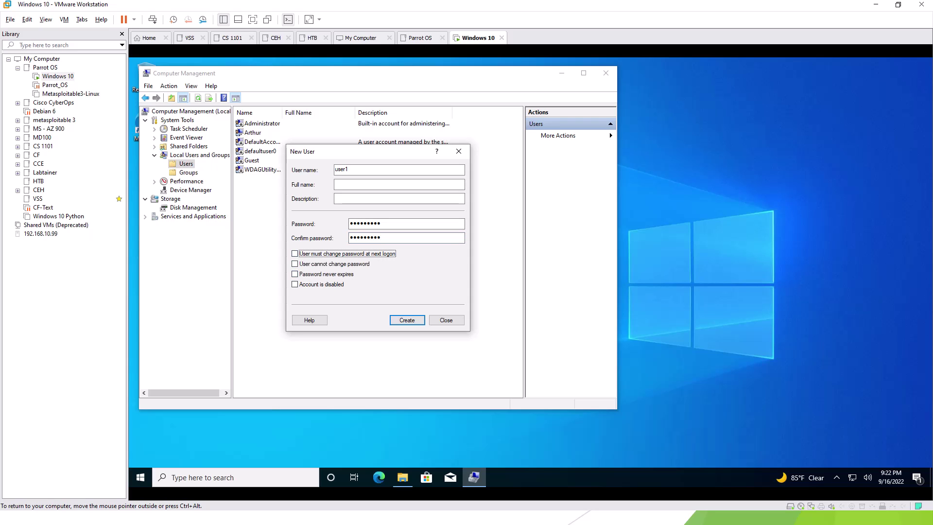
key(Tab)
key(space)
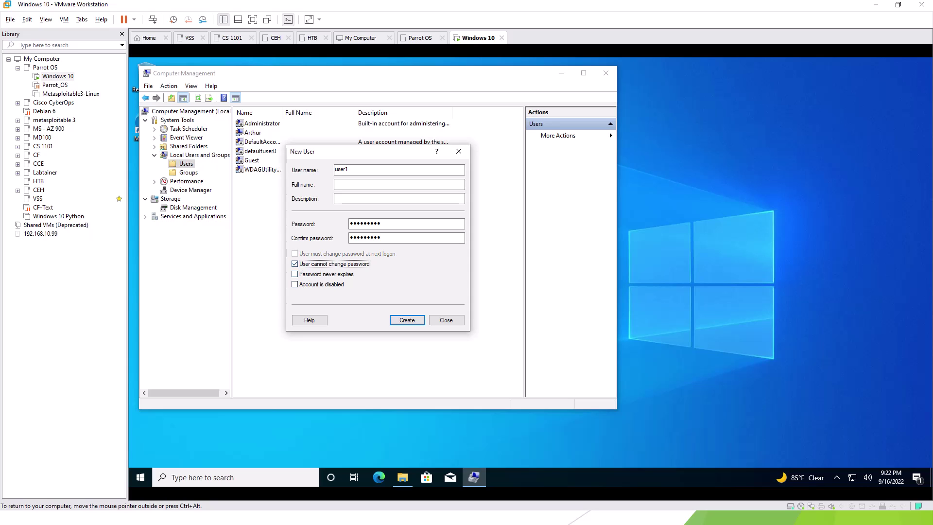
key(Tab)
key(space)
key(Return)
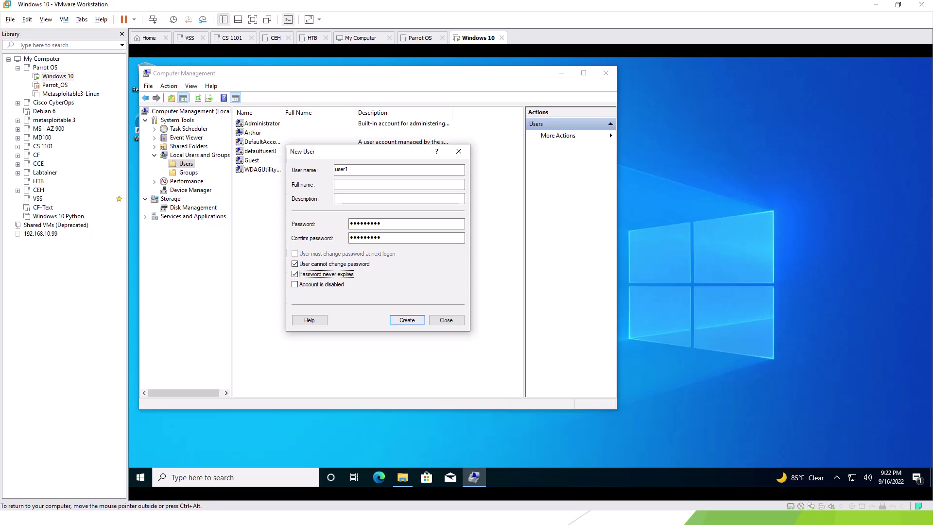
key(Escape)
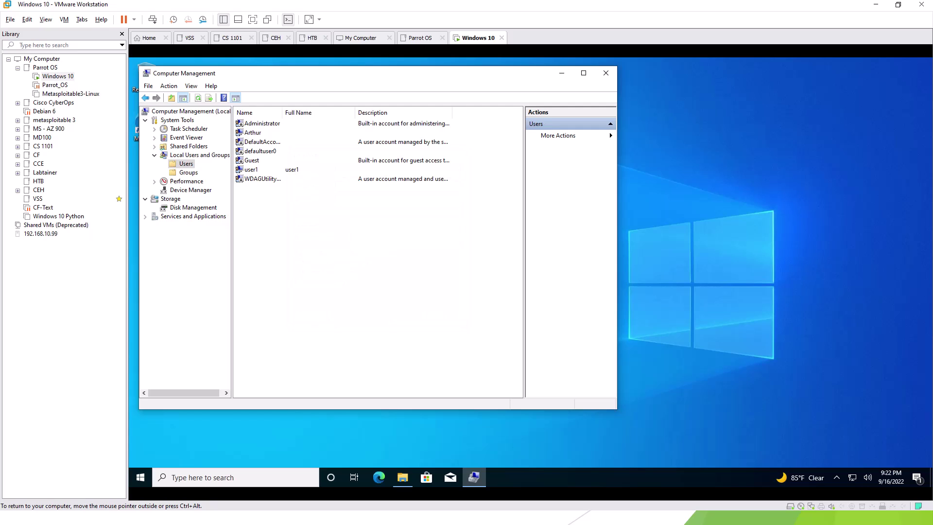
Give the user1 account a description stating its password, then apply and save it.
double_click(252, 169)
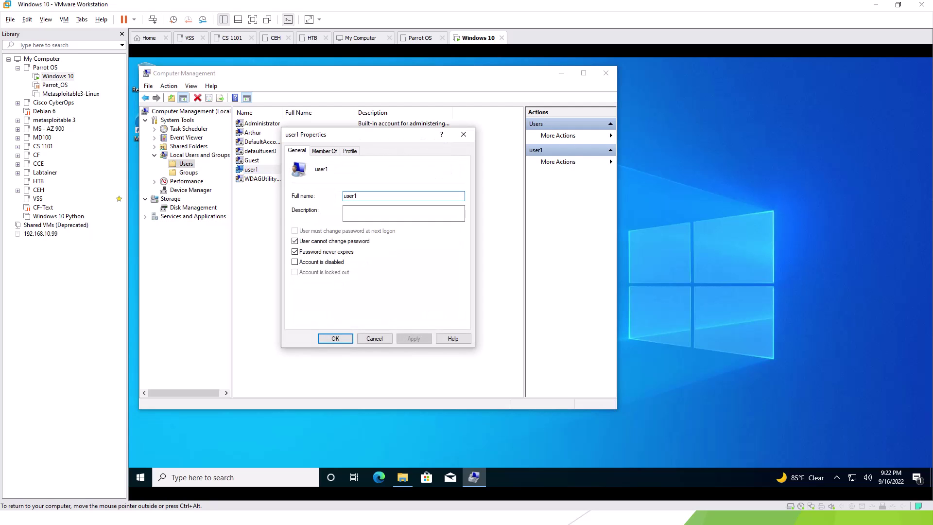
text(Pas)
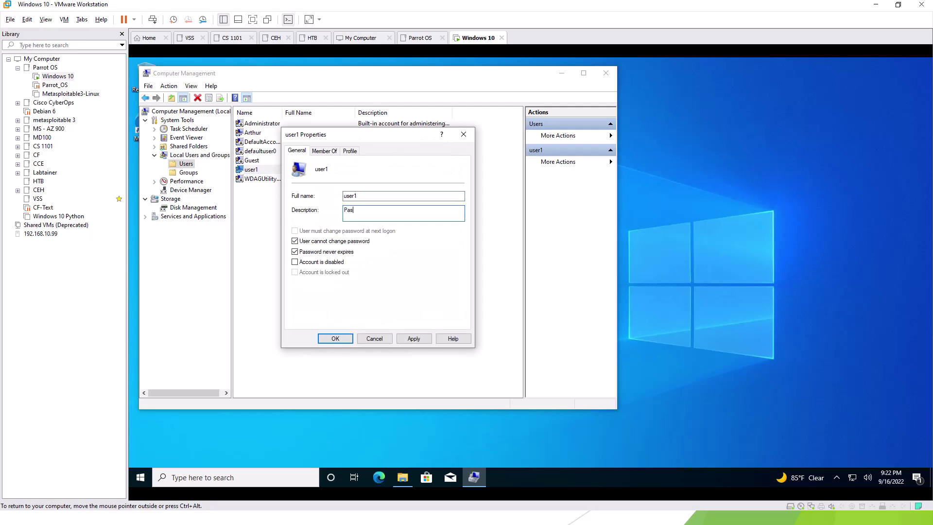
text(sword is Password1)
key(alt+a)
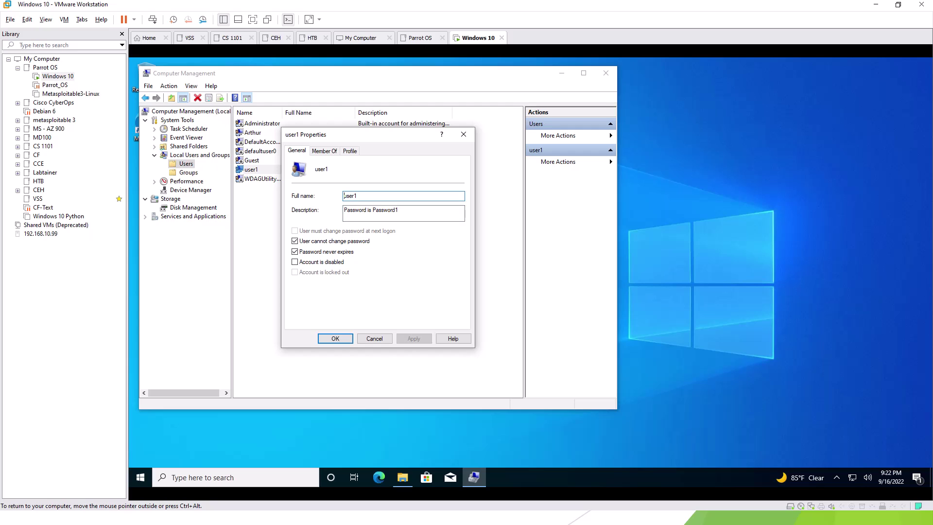
key(Return)
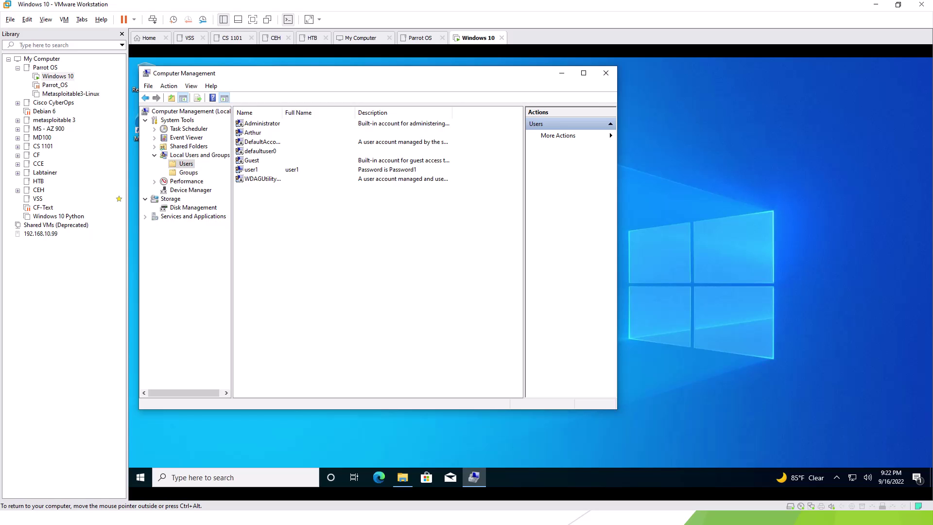
Close Computer Management and open Network & Internet settings from the network tray icon.
click(605, 73)
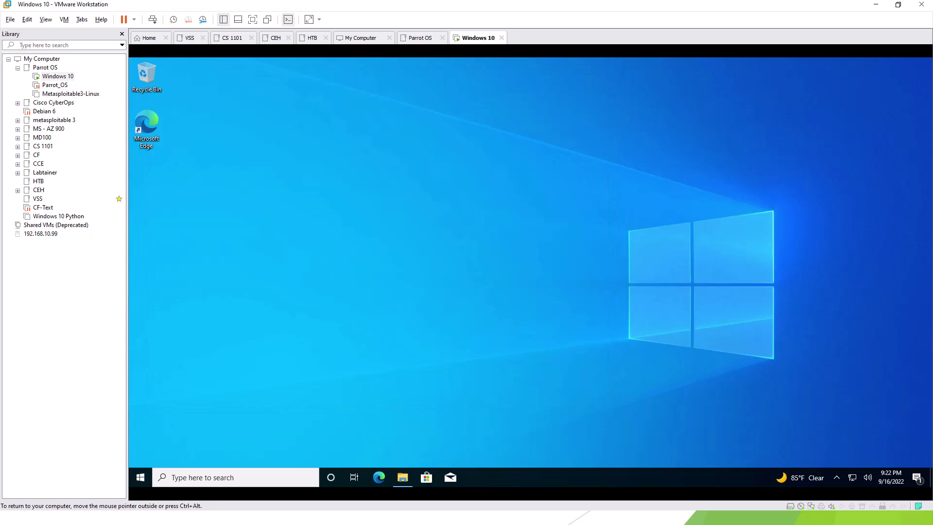
right_click(852, 477)
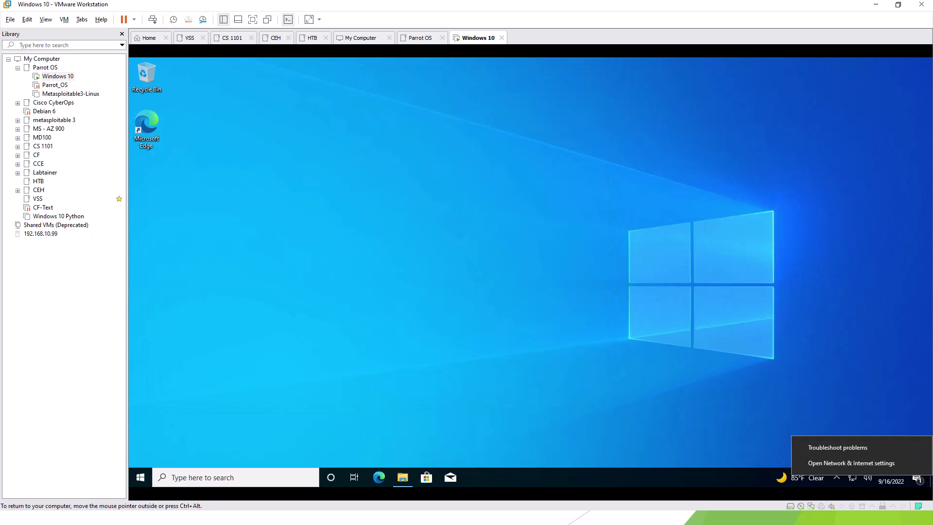
key(ctrl+alt)
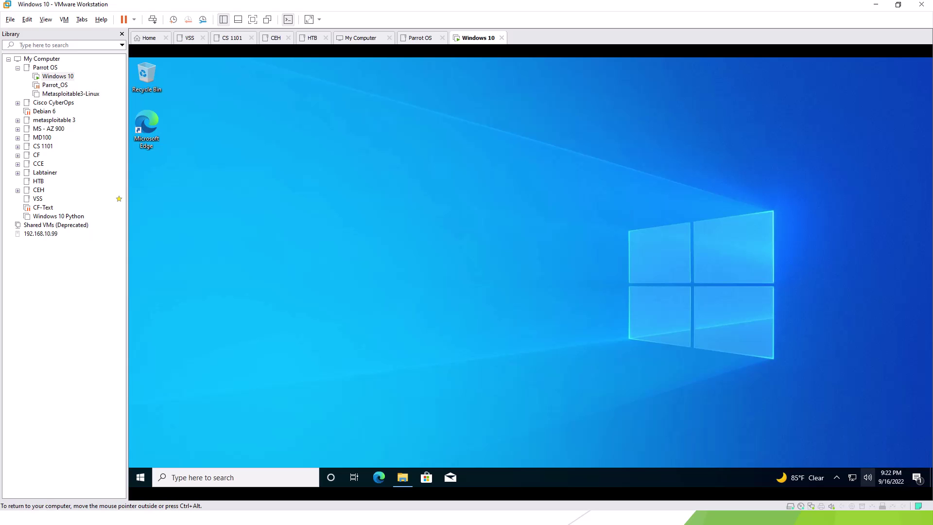
right_click(852, 477)
click(853, 460)
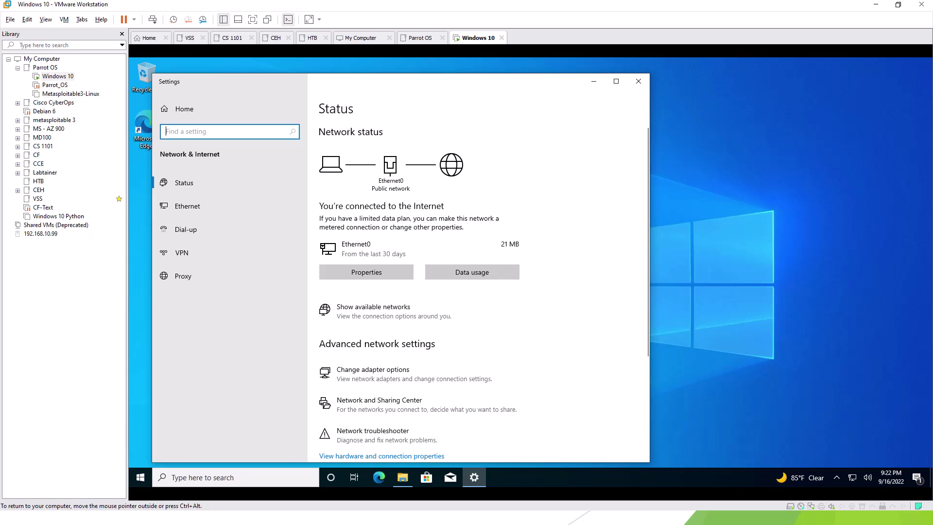
Turn off Microsoft Defender real-time protection under Virus & threat protection settings.
scroll(417, 268, down, 3)
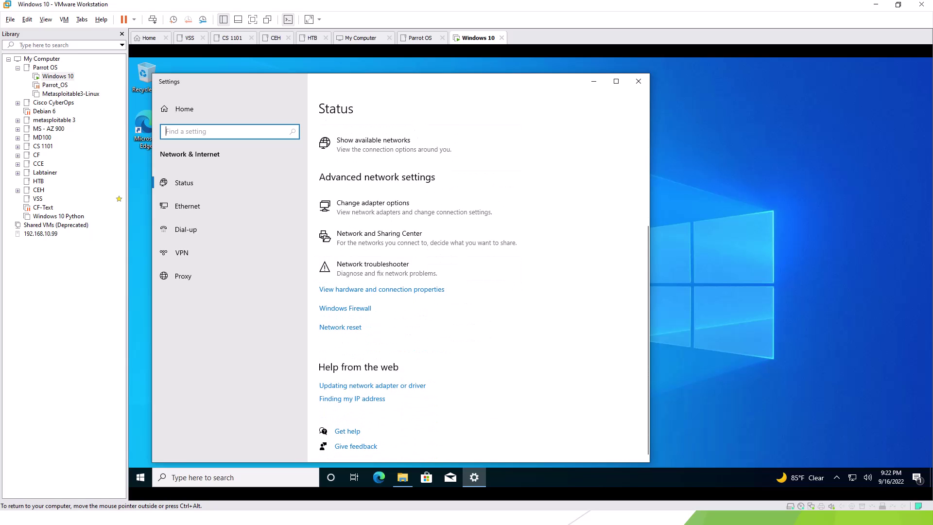
click(345, 309)
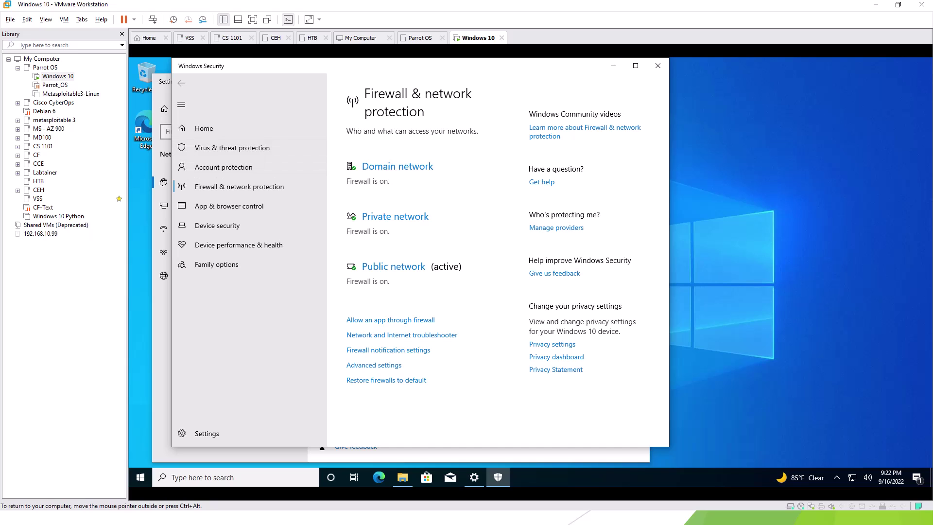
click(232, 147)
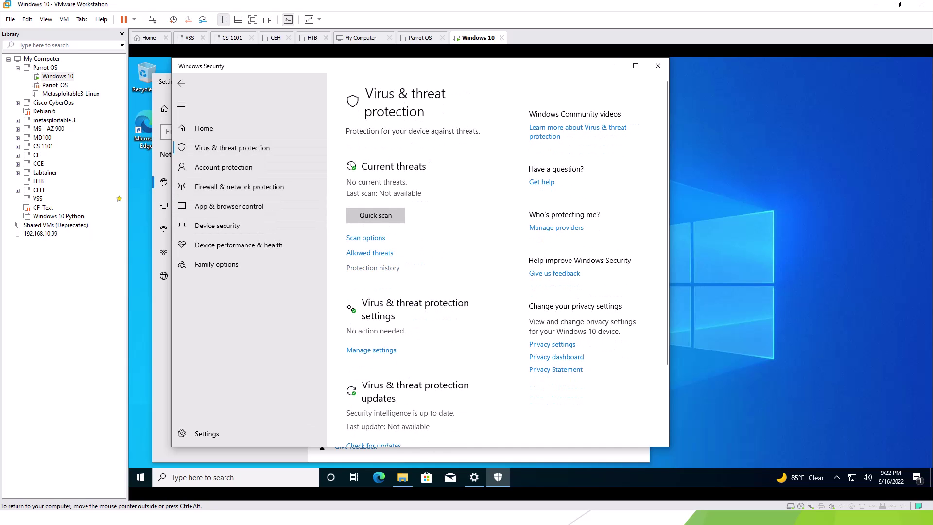
click(371, 350)
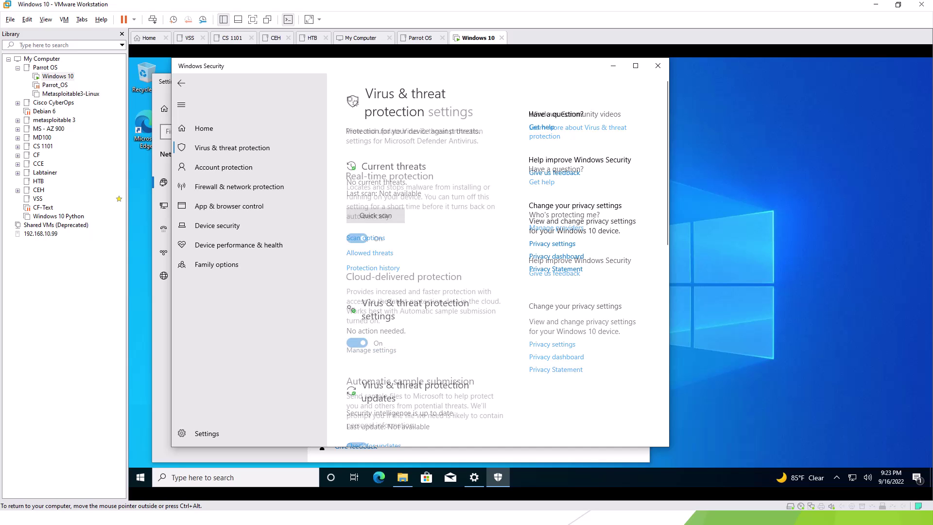
click(356, 238)
click(480, 327)
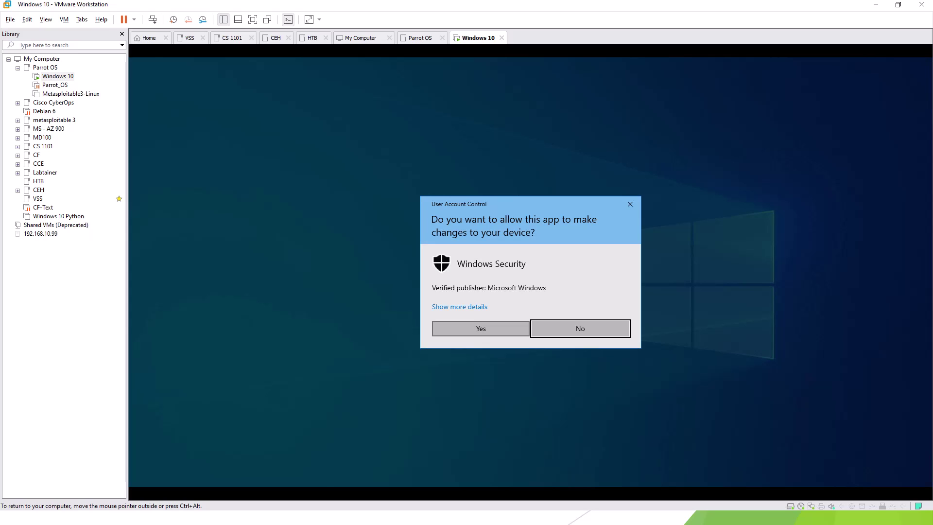
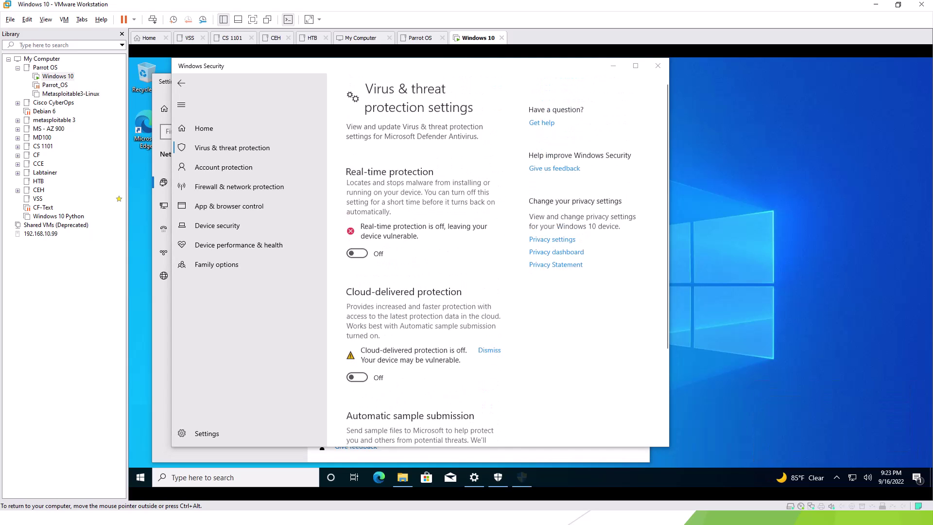
Go to the Firewall & network protection page in the VM's Windows Security.
scroll(507, 260, up, 3)
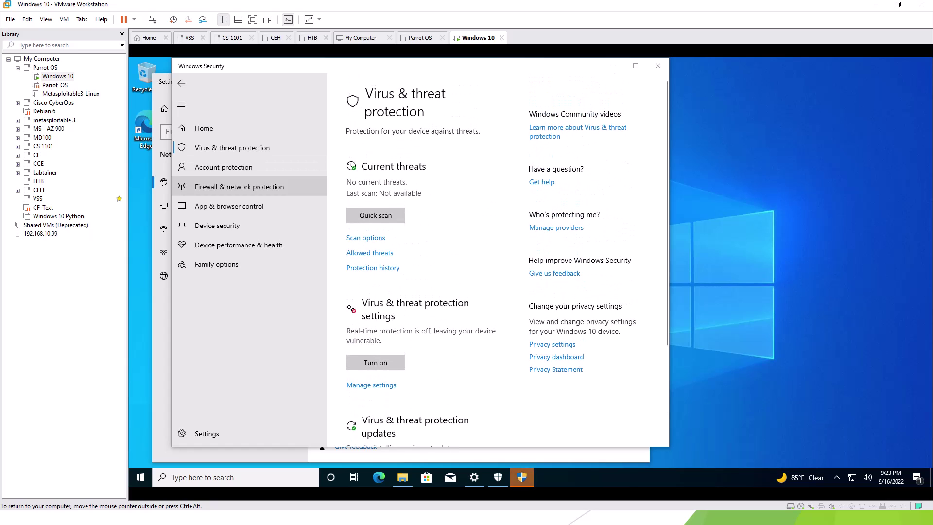
click(239, 186)
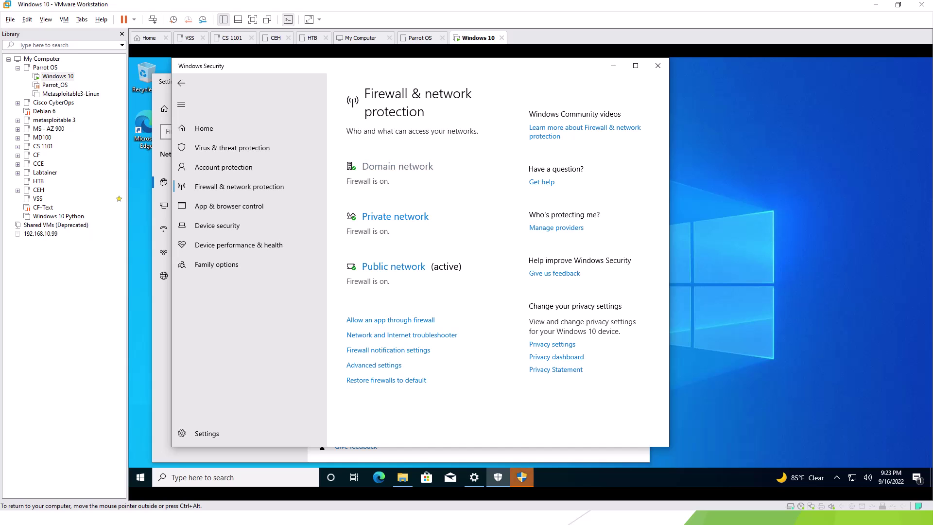
Turn off the Domain and Private network firewalls, approving each UAC prompt with Yes.
click(385, 166)
click(357, 271)
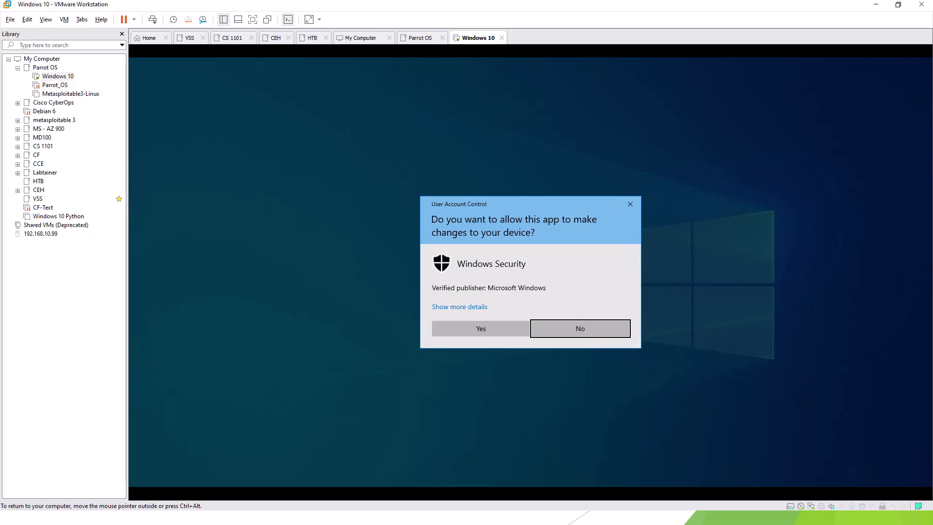
click(481, 327)
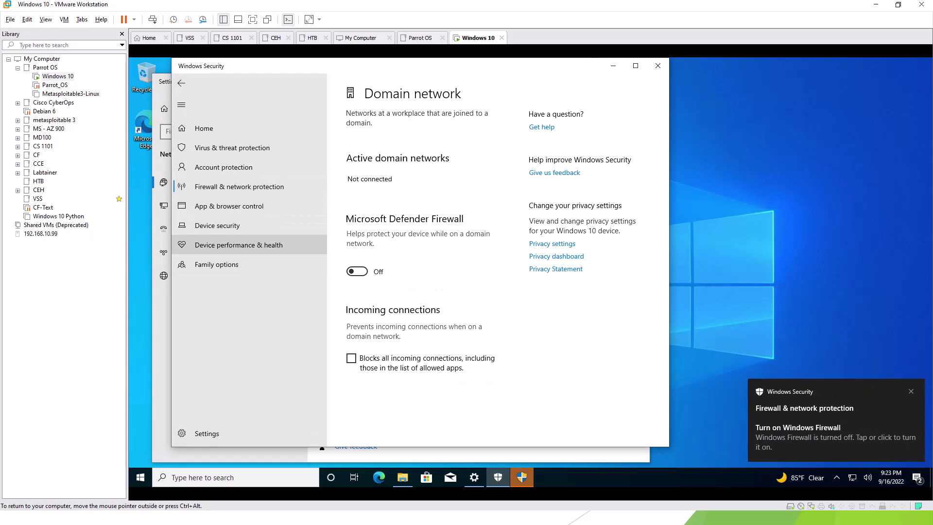
click(239, 186)
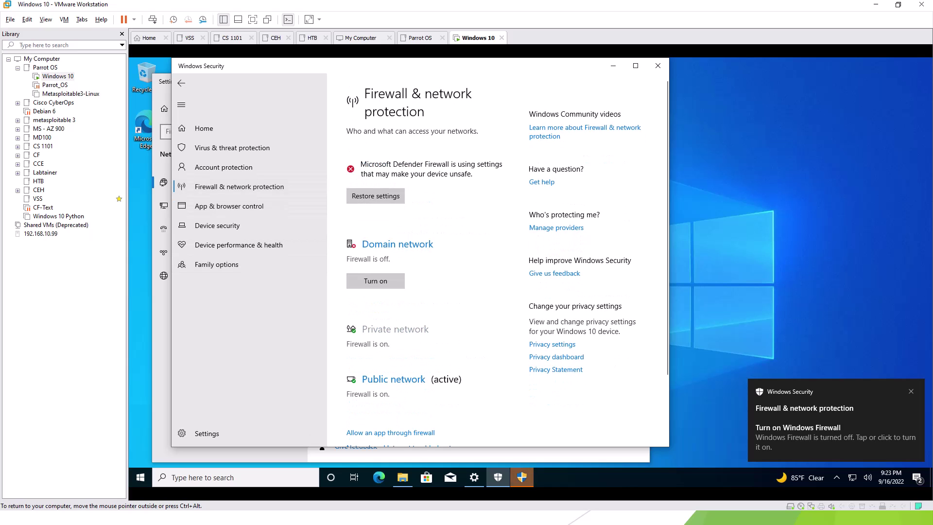
click(395, 329)
click(357, 282)
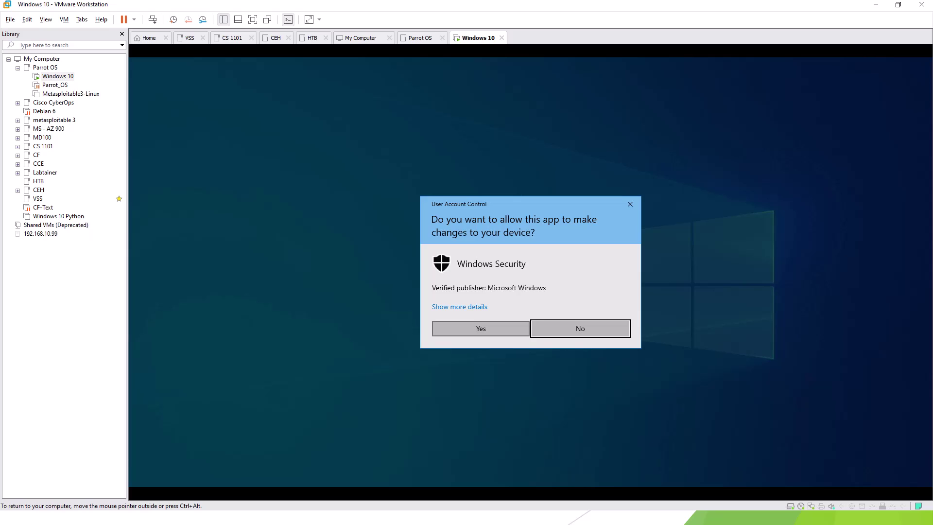
click(480, 328)
click(239, 186)
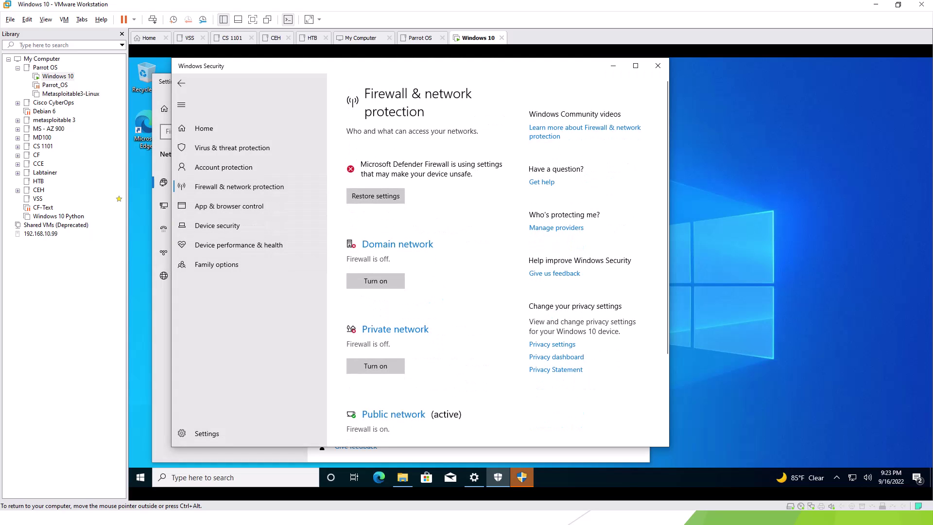
Turn off the Public network firewall and approve the UAC prompt.
scroll(505, 280, down, 2)
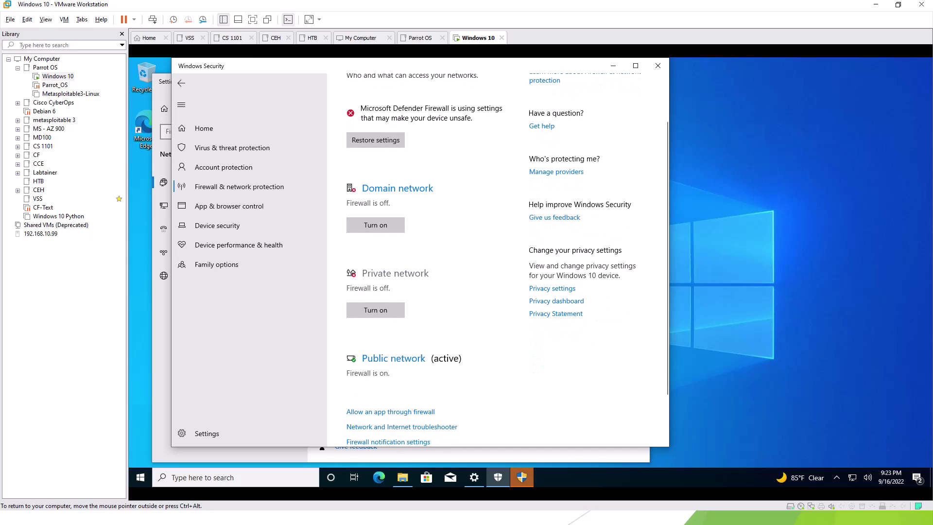
click(393, 358)
click(357, 280)
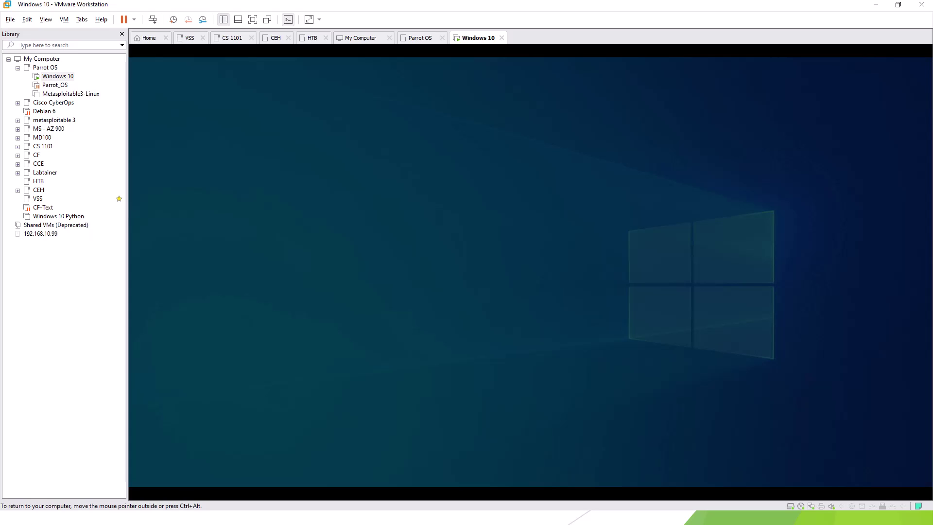
click(481, 328)
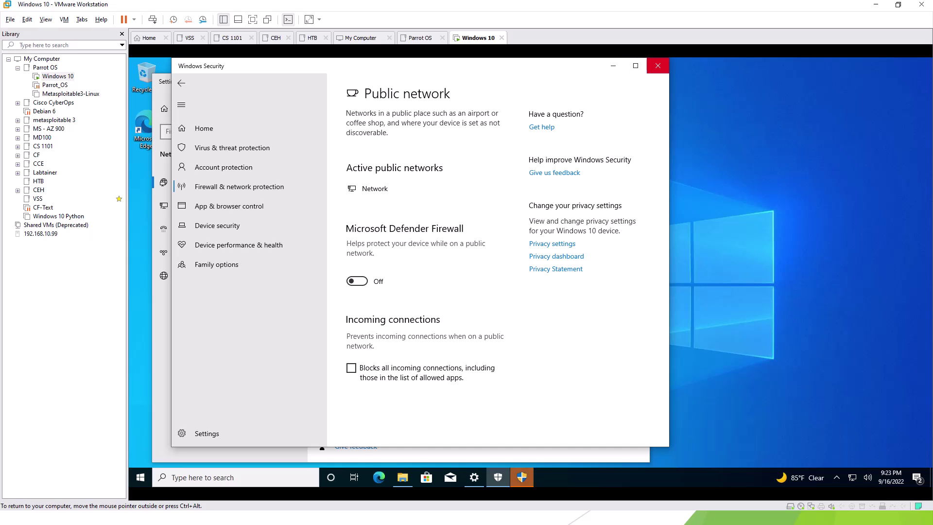
Close Windows Security and Settings, dismiss the leftover prompt, and release input with Ctrl+Alt.
click(650, 73)
click(638, 82)
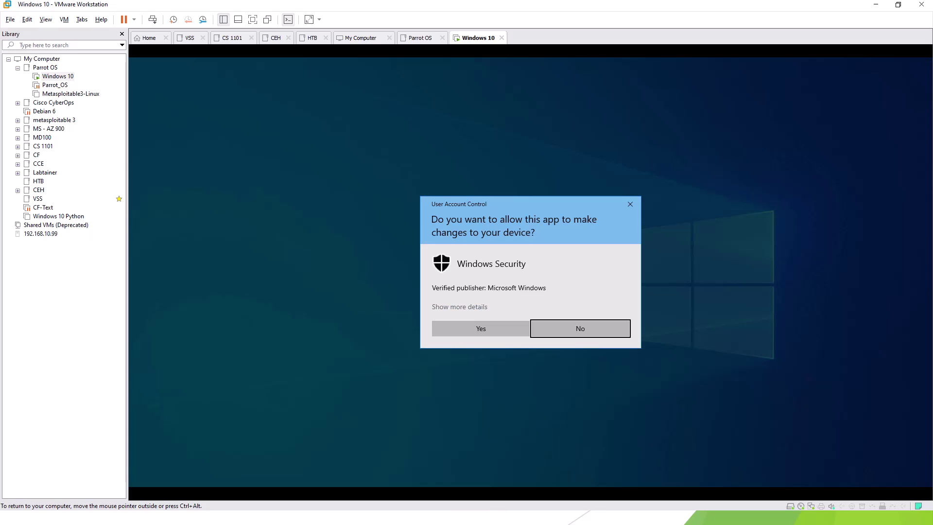
key(Return)
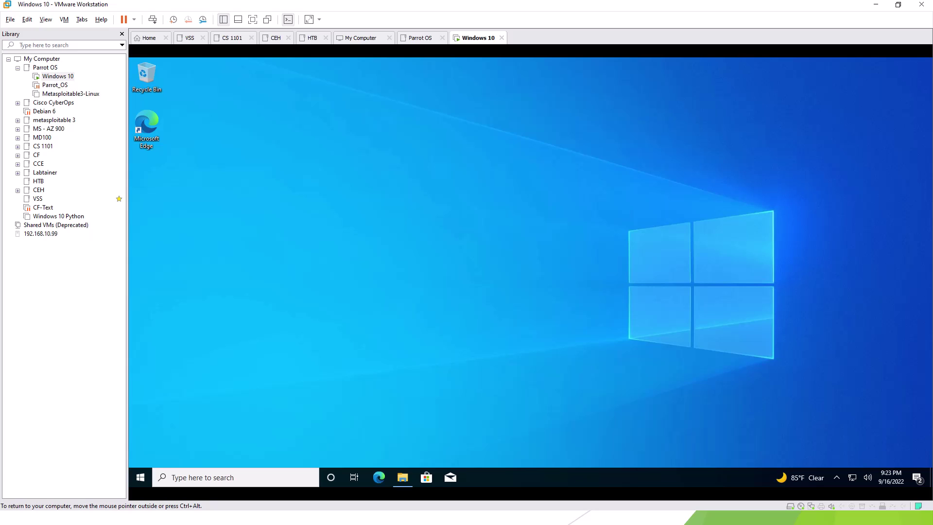
key(ctrl+alt)
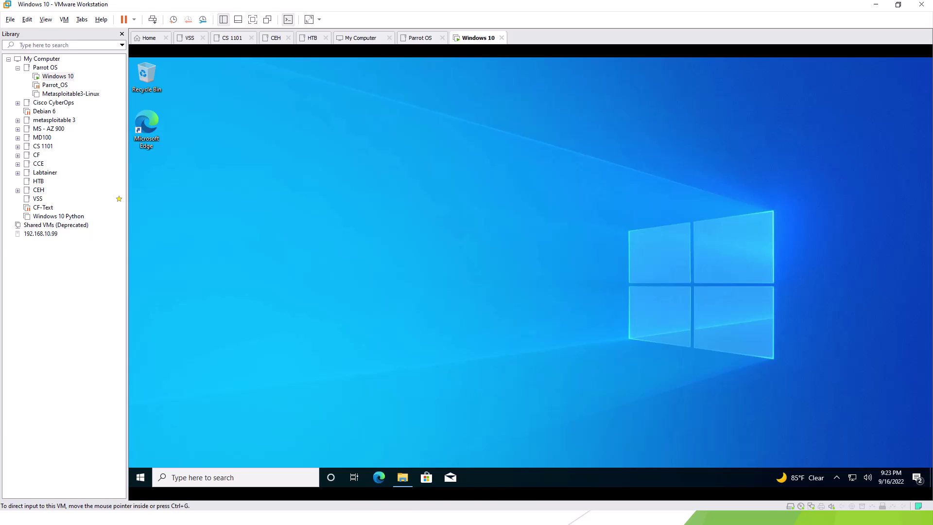